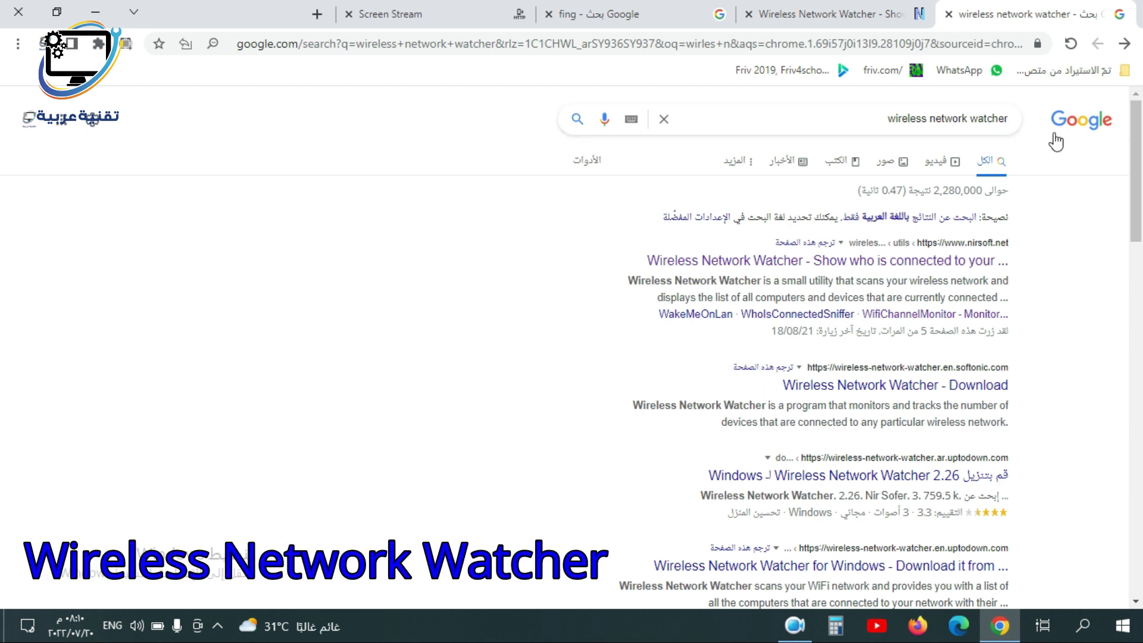
Open the NirSoft page for Wireless Network Watcher, and launch WNetWatcher.exe from the wnetwatcher folder on the desktop.
{"action": "left_click", "coordinate": [830, 268]}
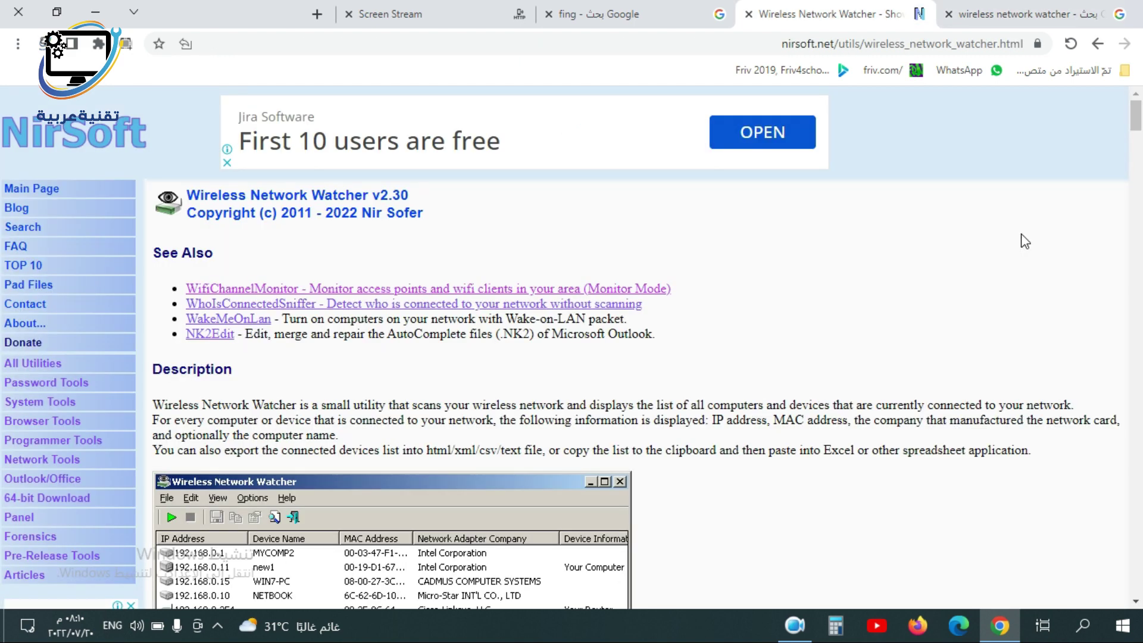
{"action": "left_click_drag", "start_coordinate": [1137, 122], "coordinate": [1137, 451]}
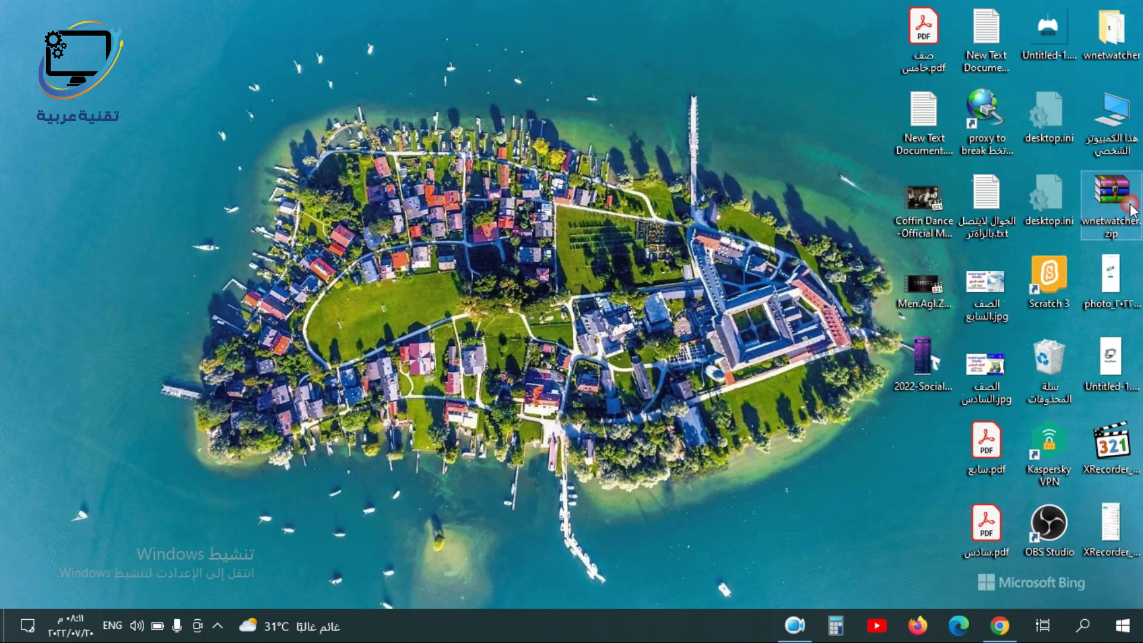
{"action": "double_click", "coordinate": [1111, 211]}
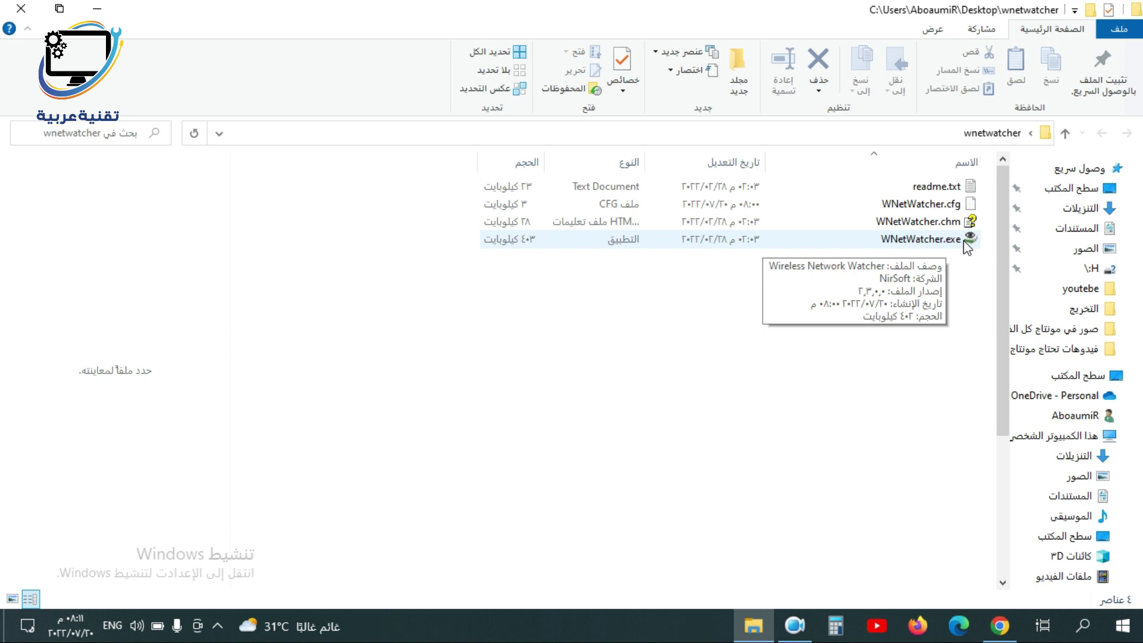
{"action": "double_click", "coordinate": [941, 242]}
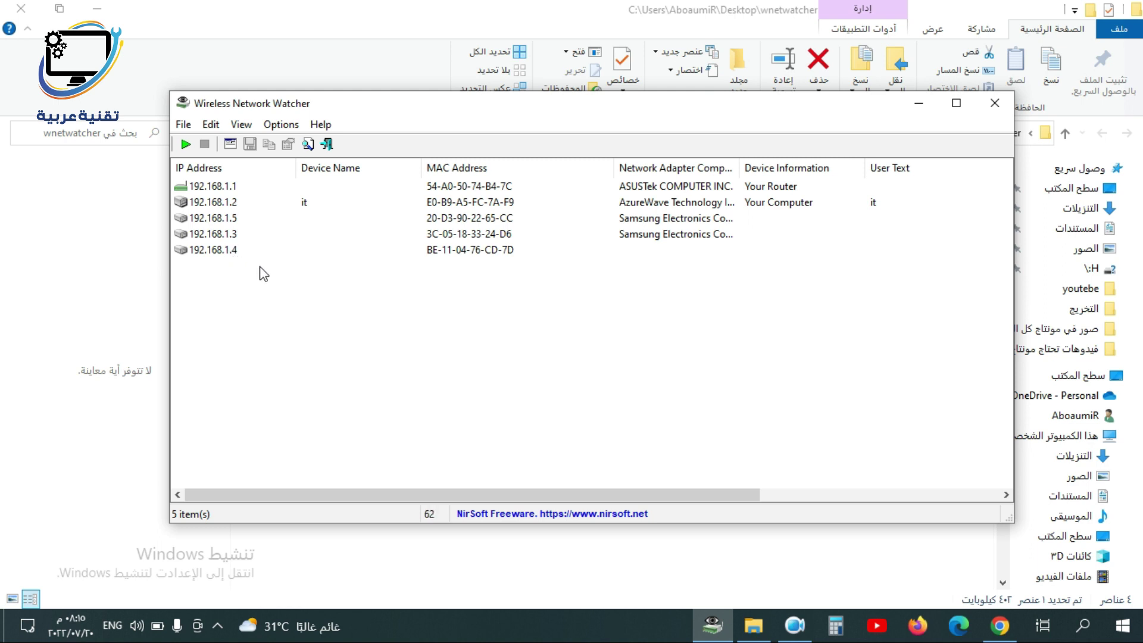
Examine the IP and MAC addresses of the devices listed as connected to the network.
{"action": "left_click", "coordinate": [215, 236]}
{"action": "left_click", "coordinate": [224, 249]}
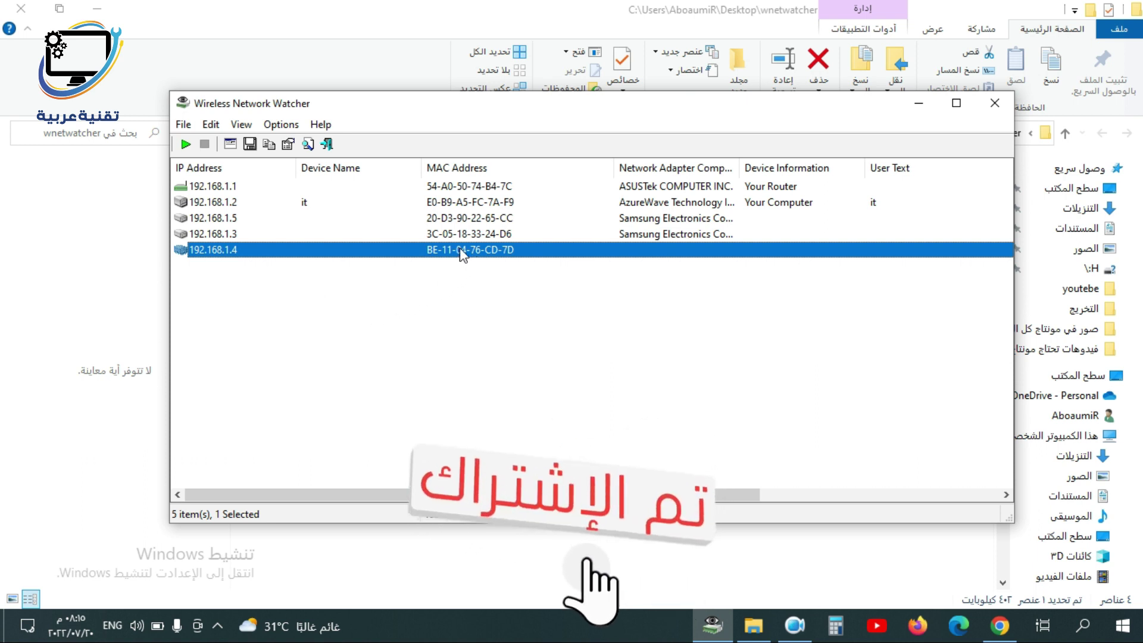
{"action": "left_click", "coordinate": [470, 205]}
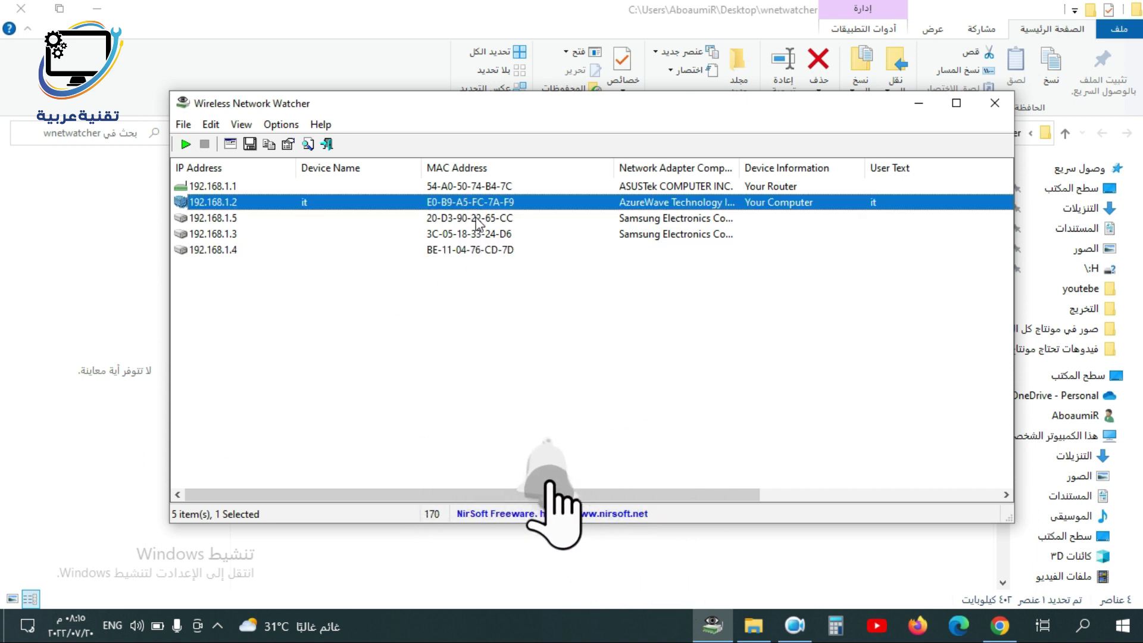
{"action": "left_click", "coordinate": [476, 219]}
{"action": "left_click", "coordinate": [482, 235]}
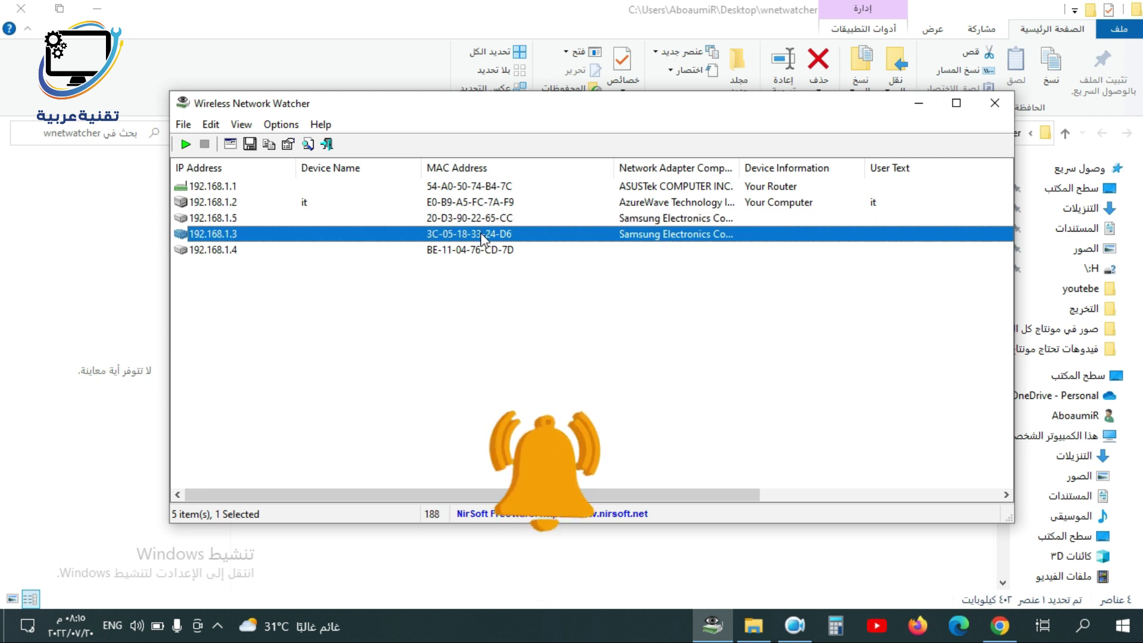
{"action": "left_click", "coordinate": [484, 251]}
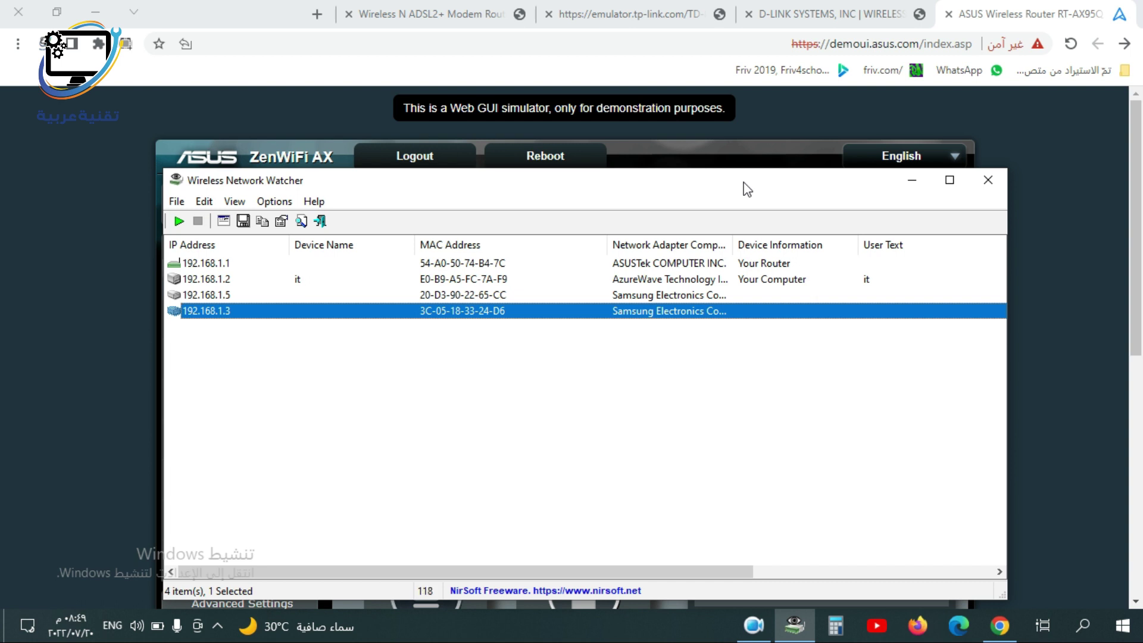
Open the properties of the Samsung device at 192.168.1.3 and copy its MAC address.
{"action": "double_click", "coordinate": [493, 311]}
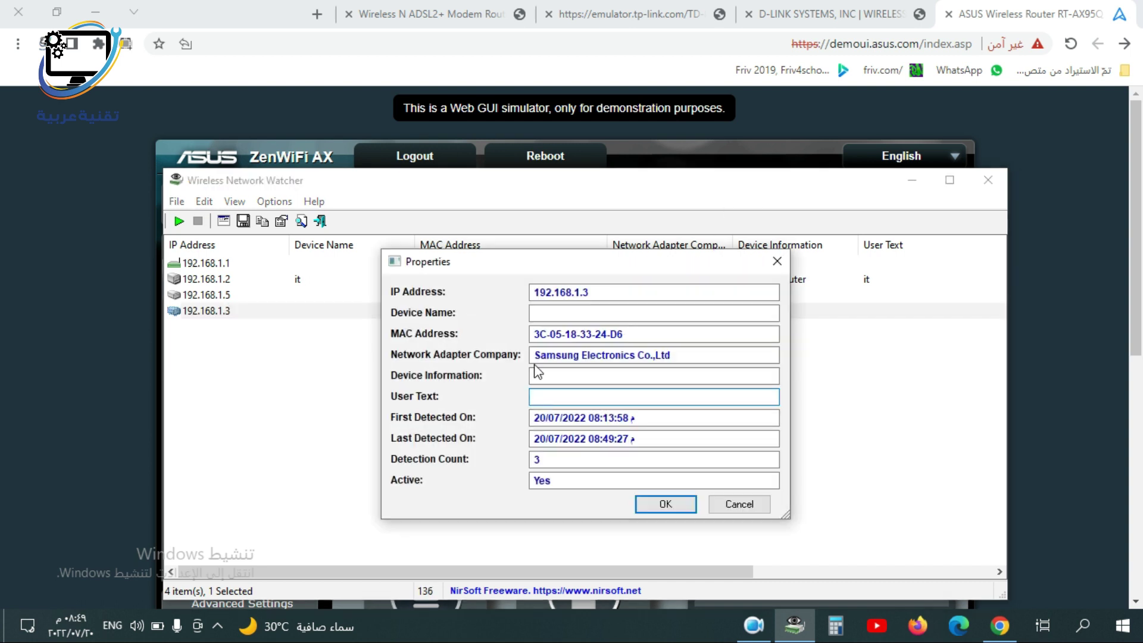
{"action": "left_click_drag", "start_coordinate": [635, 333], "coordinate": [523, 334]}
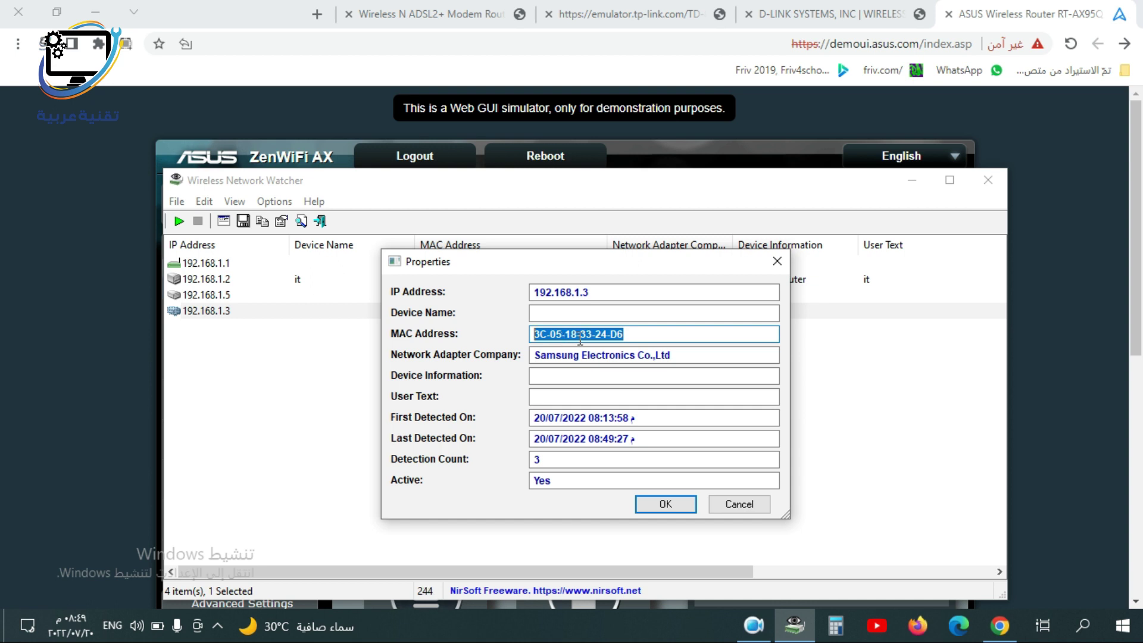
{"action": "left_click", "coordinate": [633, 333]}
{"action": "left_click_drag", "start_coordinate": [633, 333], "coordinate": [517, 337]}
Switch to the ASUS router page in Chrome and open its Wireless MAC Filter settings.
{"action": "left_click", "coordinate": [1000, 16]}
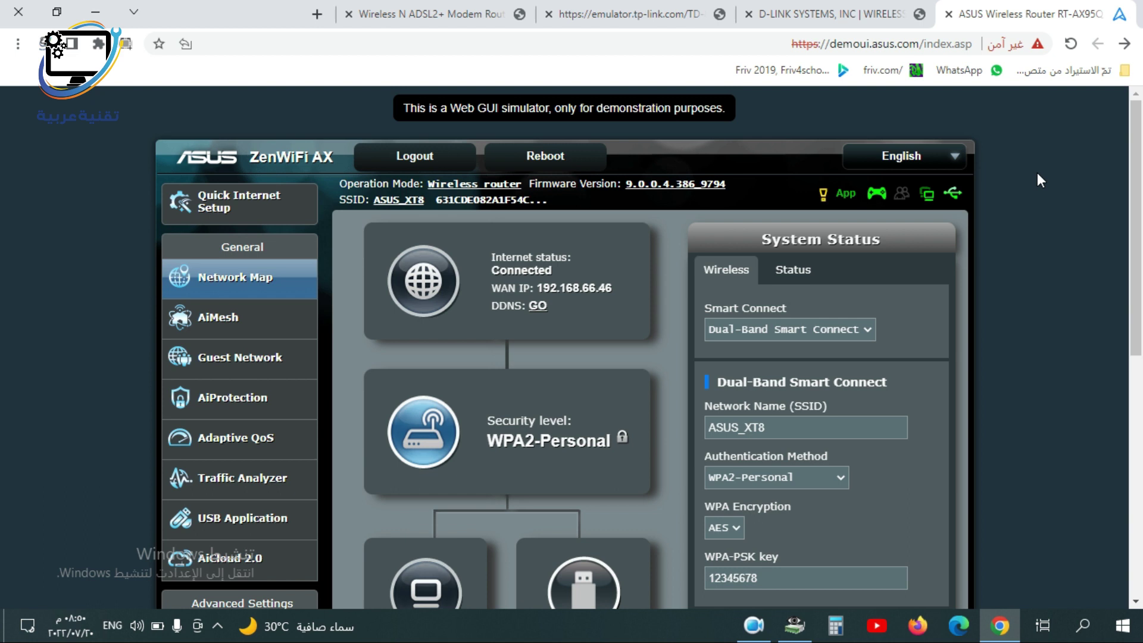
{"action": "scroll", "coordinate": [1037, 173], "scroll_direction": "down", "scroll_amount": 5}
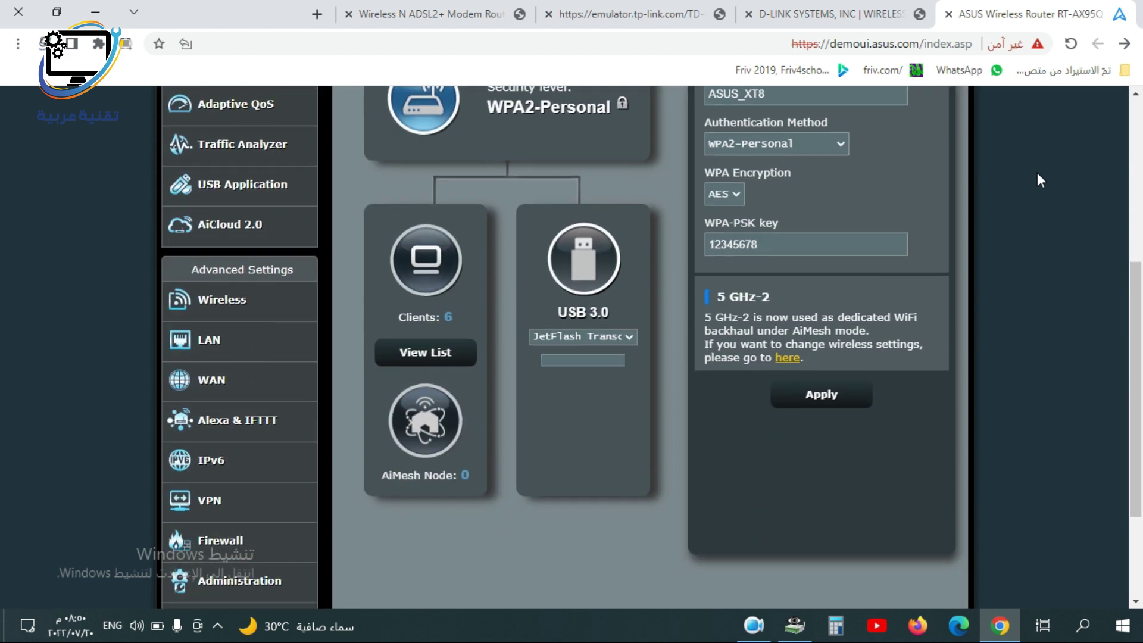
{"action": "left_click", "coordinate": [206, 305]}
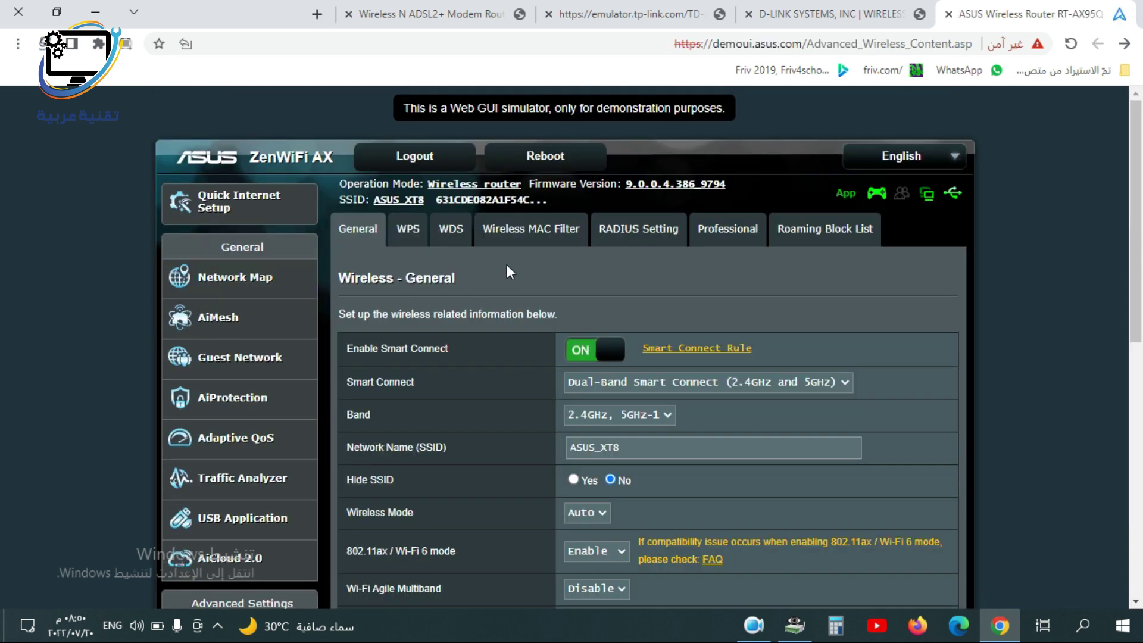
{"action": "left_click", "coordinate": [524, 237]}
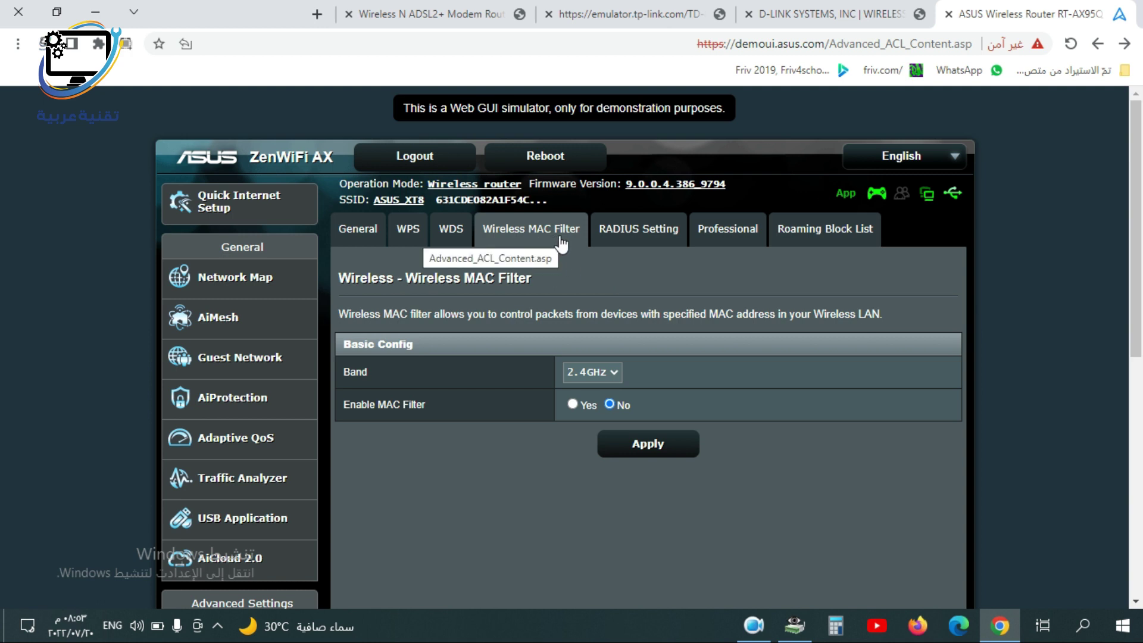
Enable the MAC filter for the 2.4GHz band and set the MAC filter mode to Reject.
{"action": "left_click", "coordinate": [609, 374]}
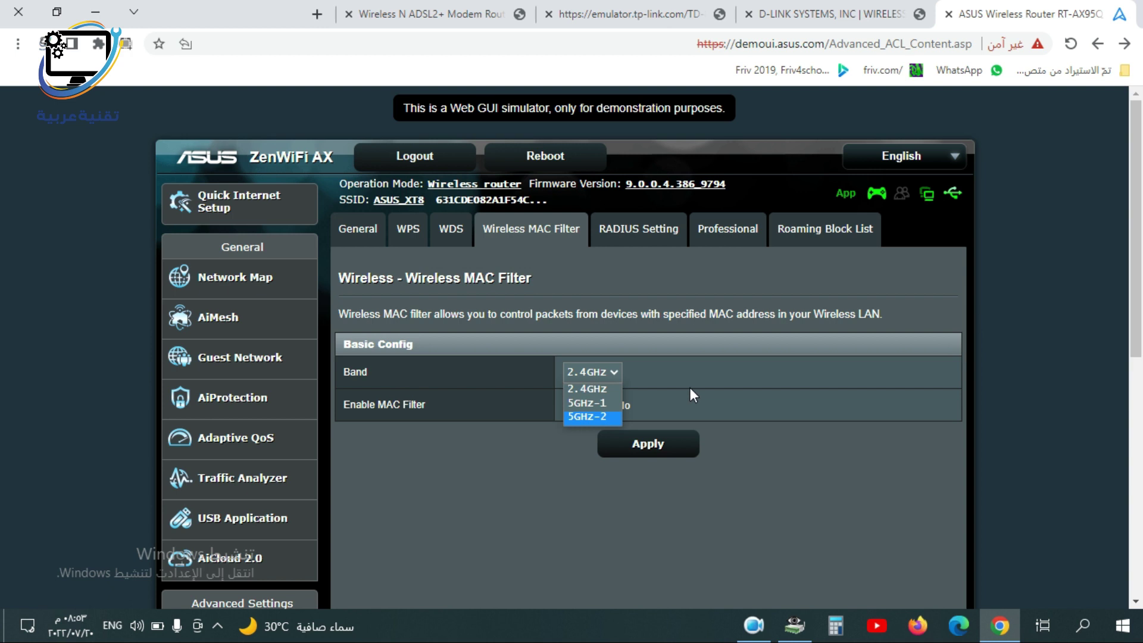
{"action": "left_click", "coordinate": [708, 369]}
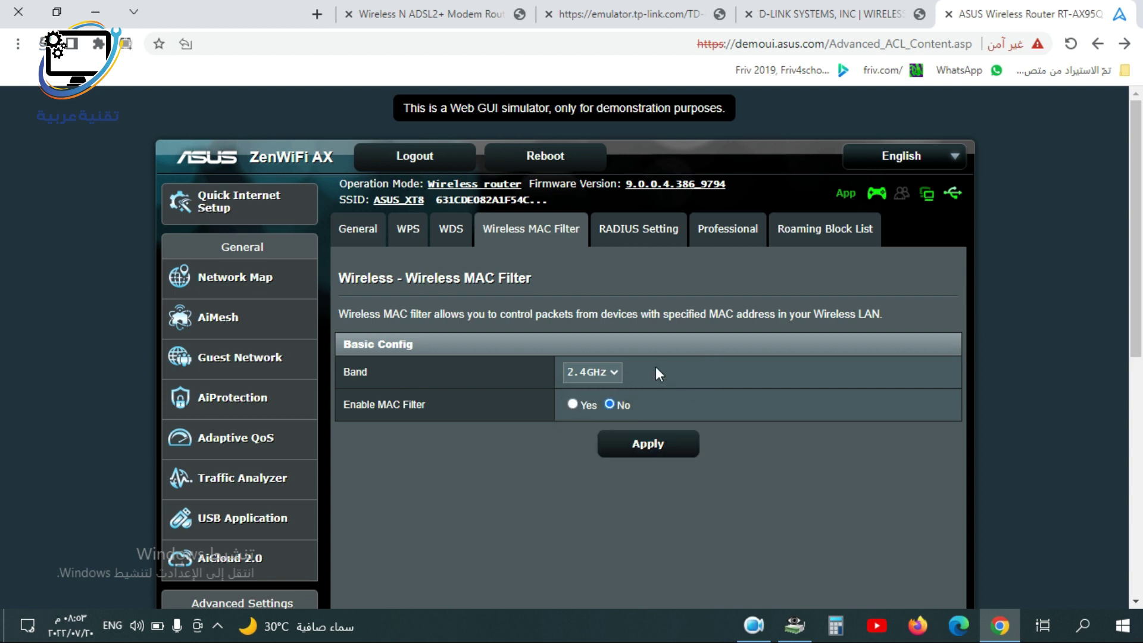
{"action": "scroll", "coordinate": [685, 360], "scroll_direction": "down", "scroll_amount": 2}
{"action": "scroll", "coordinate": [710, 351], "scroll_direction": "down", "scroll_amount": 1}
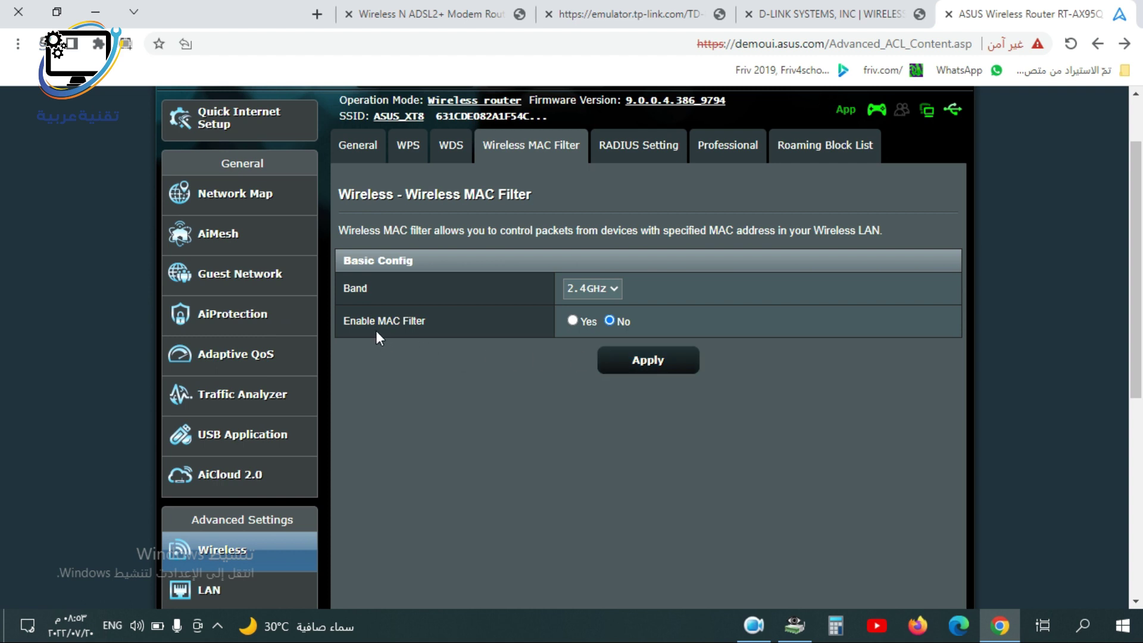
{"action": "left_click", "coordinate": [573, 322]}
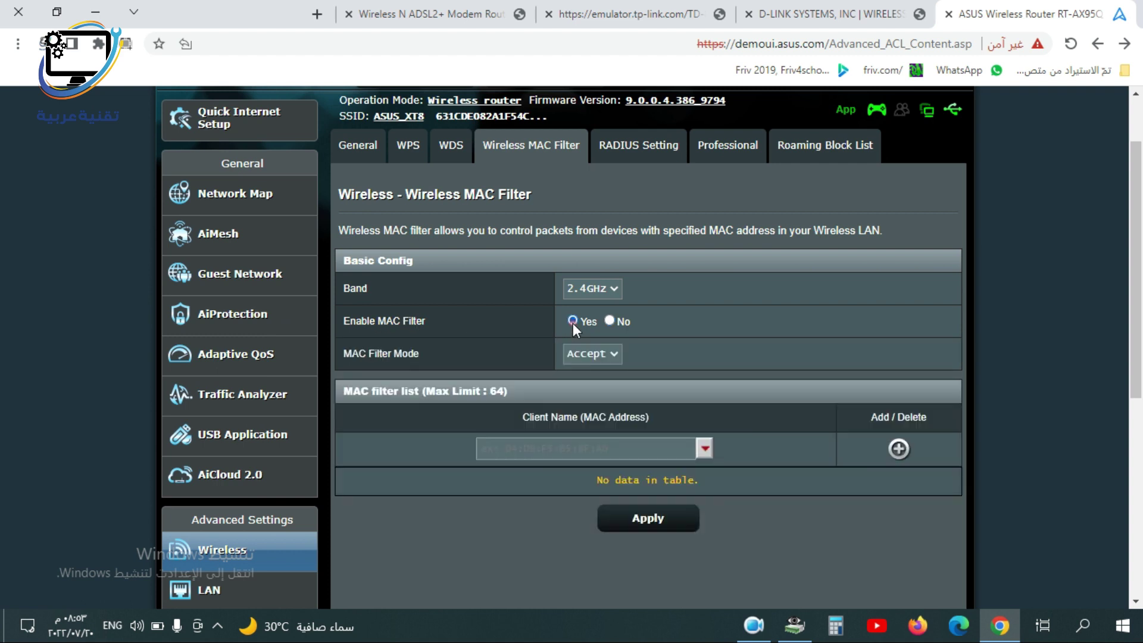
{"action": "left_click", "coordinate": [610, 356]}
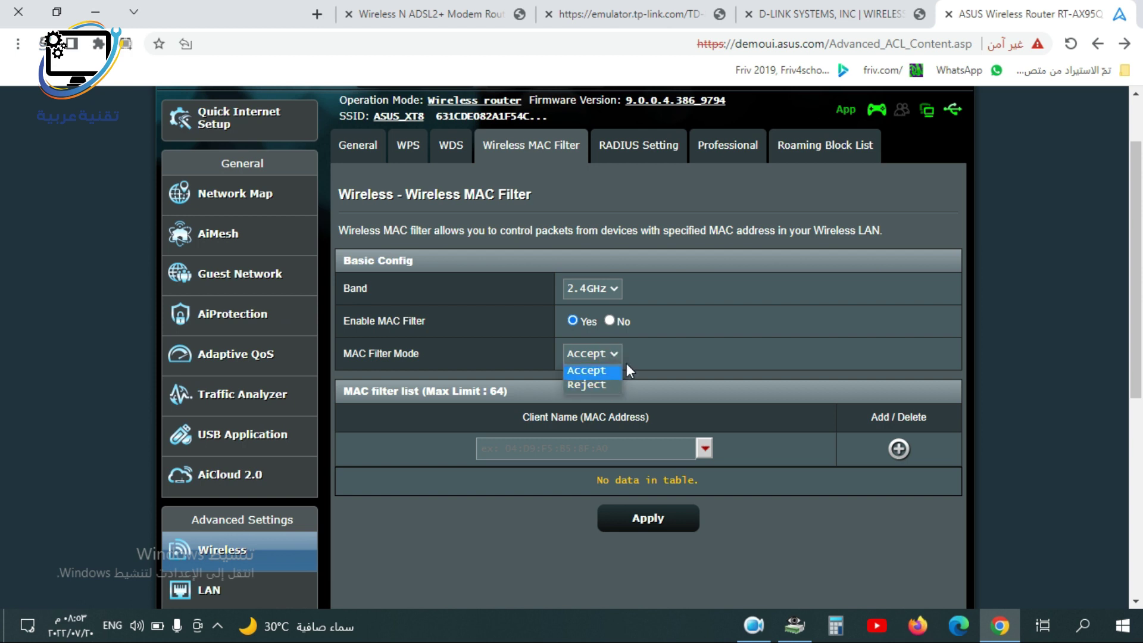
{"action": "left_click", "coordinate": [635, 358]}
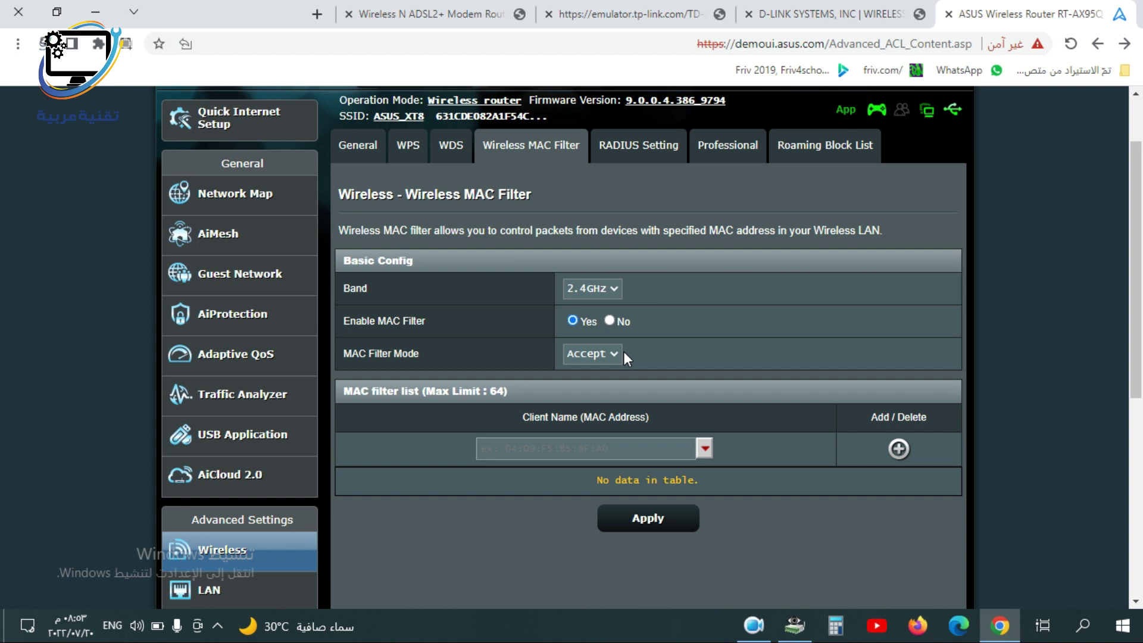
{"action": "left_click", "coordinate": [614, 352]}
{"action": "left_click", "coordinate": [598, 386]}
{"action": "left_click", "coordinate": [565, 451]}
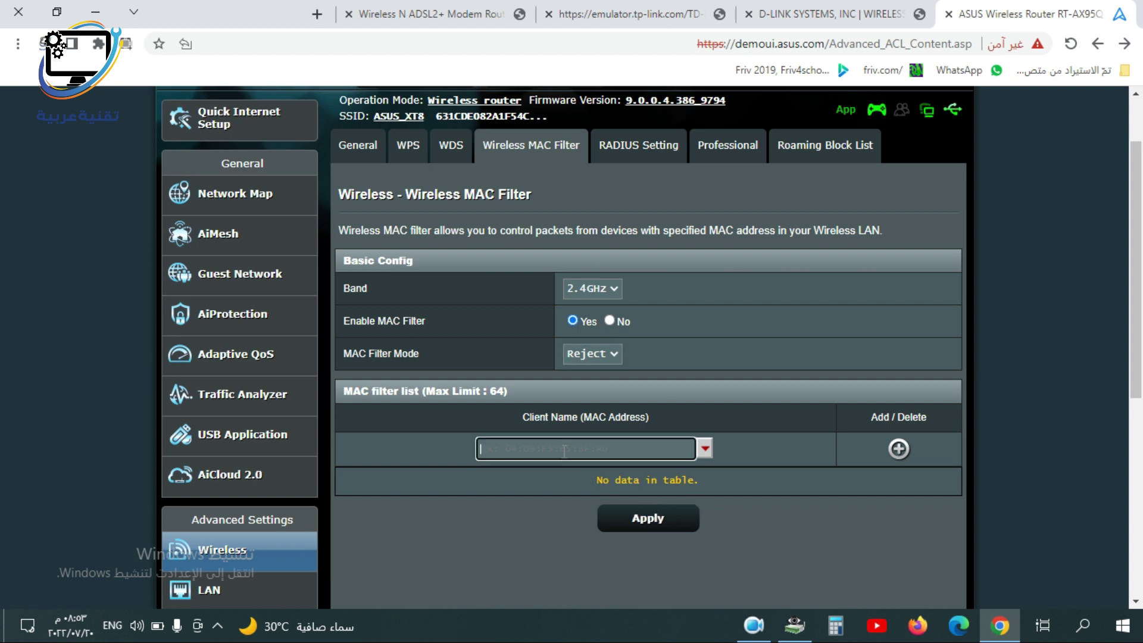
{"action": "type", "text": "3C-05-18-33-24-D6"}
{"action": "mouse_move", "coordinate": [499, 453]}
{"action": "left_mouse_down"}
{"action": "mouse_move", "coordinate": [485, 454]}
{"action": "mouse_move", "coordinate": [495, 455]}
{"action": "left_mouse_up"}
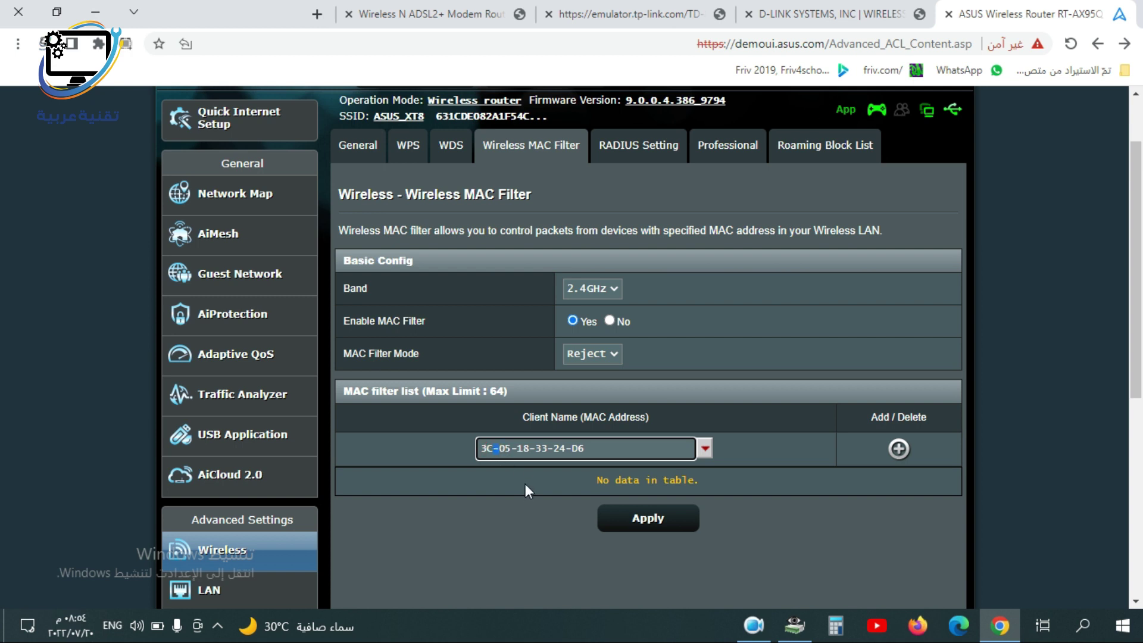
{"action": "type", "text": ":"}
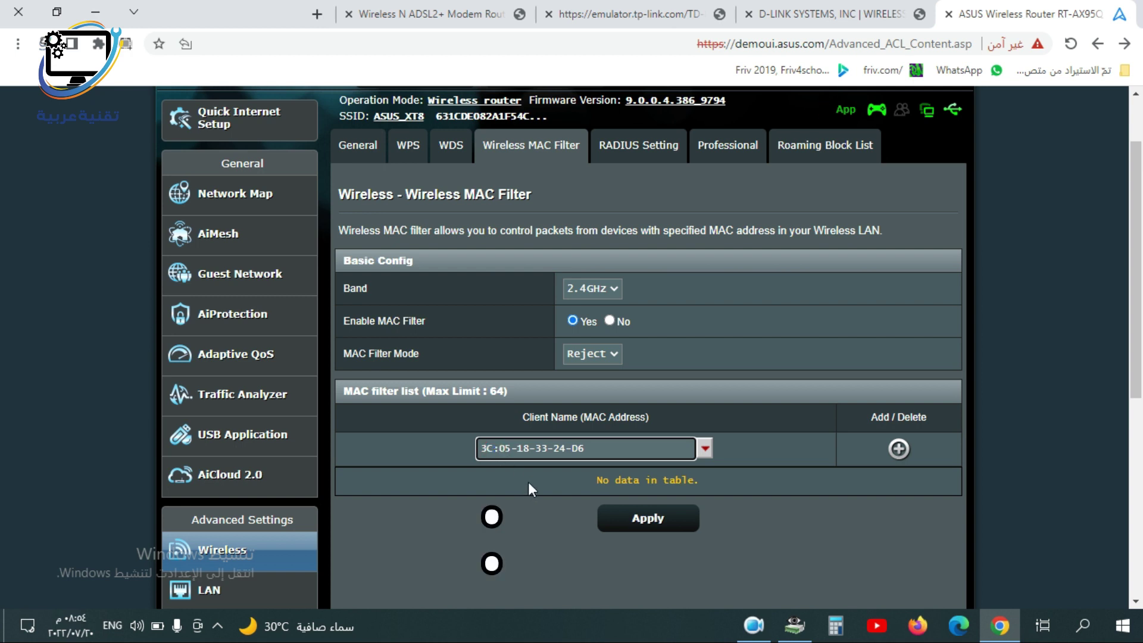
{"action": "left_click_drag", "start_coordinate": [511, 451], "coordinate": [517, 451]}
{"action": "type", "text": ":"}
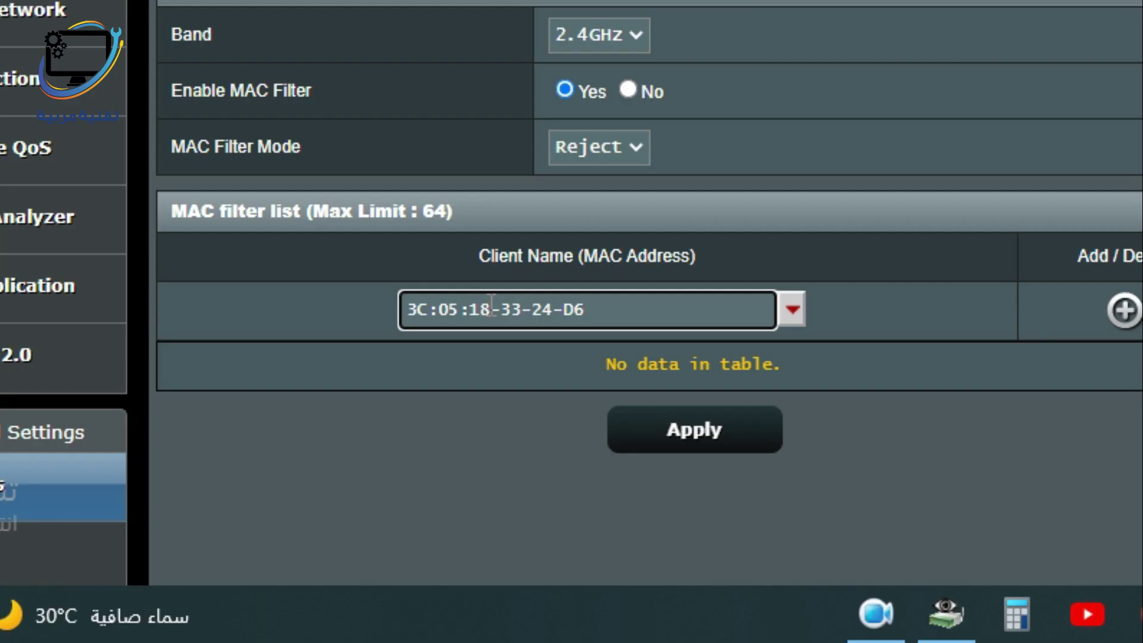
{"action": "left_click_drag", "start_coordinate": [529, 449], "coordinate": [534, 449]}
{"action": "type", "text": ":"}
{"action": "left_click_drag", "start_coordinate": [532, 310], "coordinate": [558, 315]}
{"action": "type", "text": ":05"}
{"action": "type", "text": ":33:24:"}
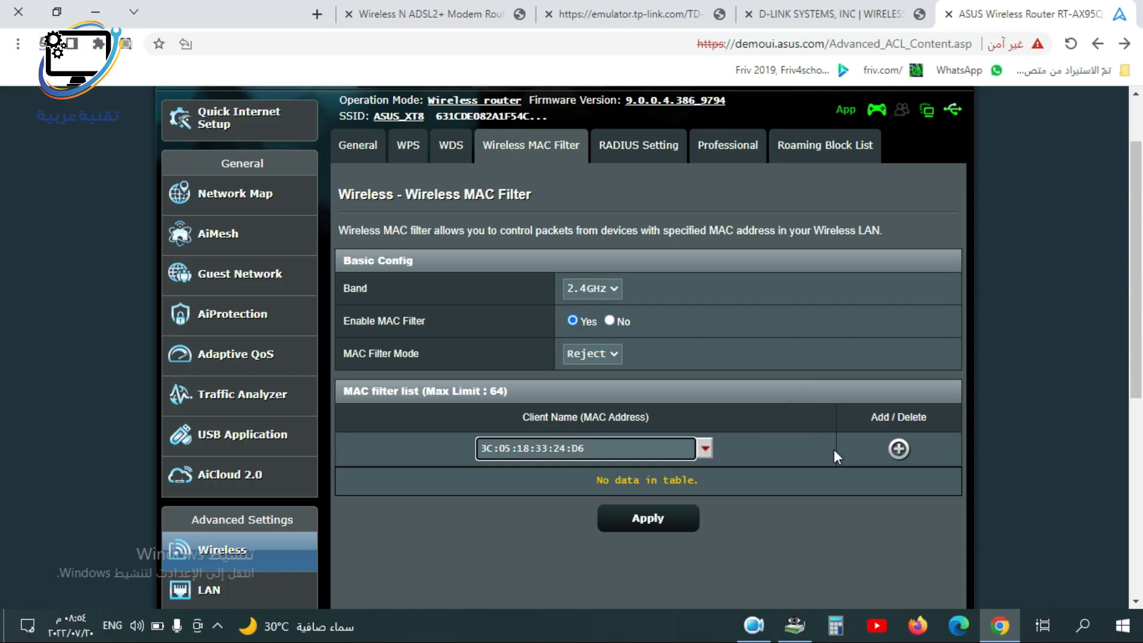
{"action": "left_click", "coordinate": [899, 450]}
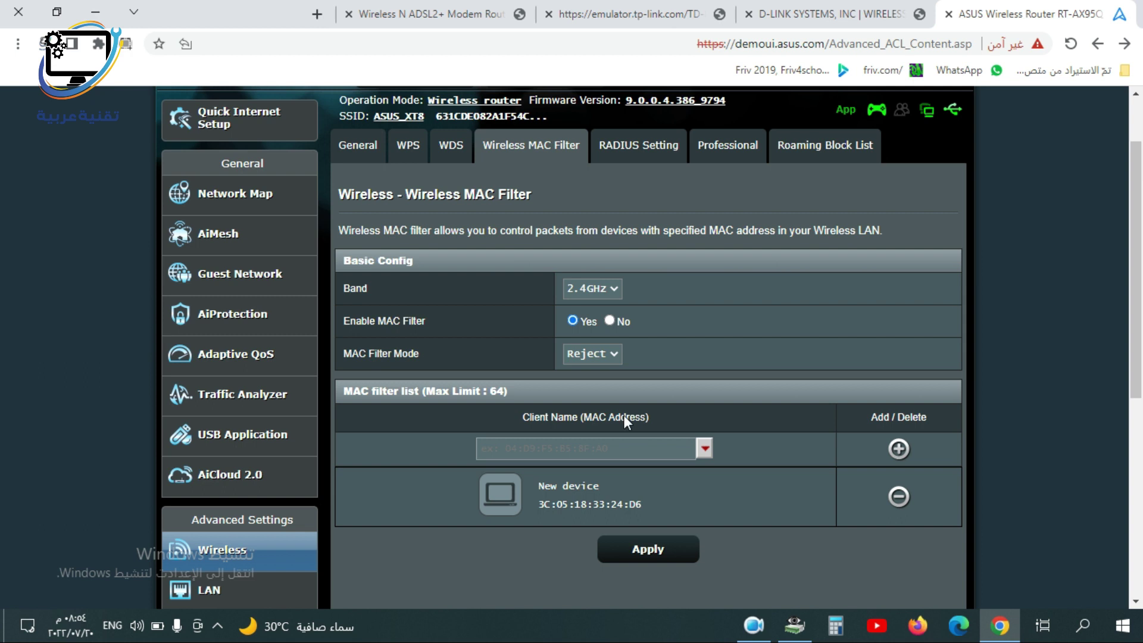
{"action": "left_click", "coordinate": [602, 352]}
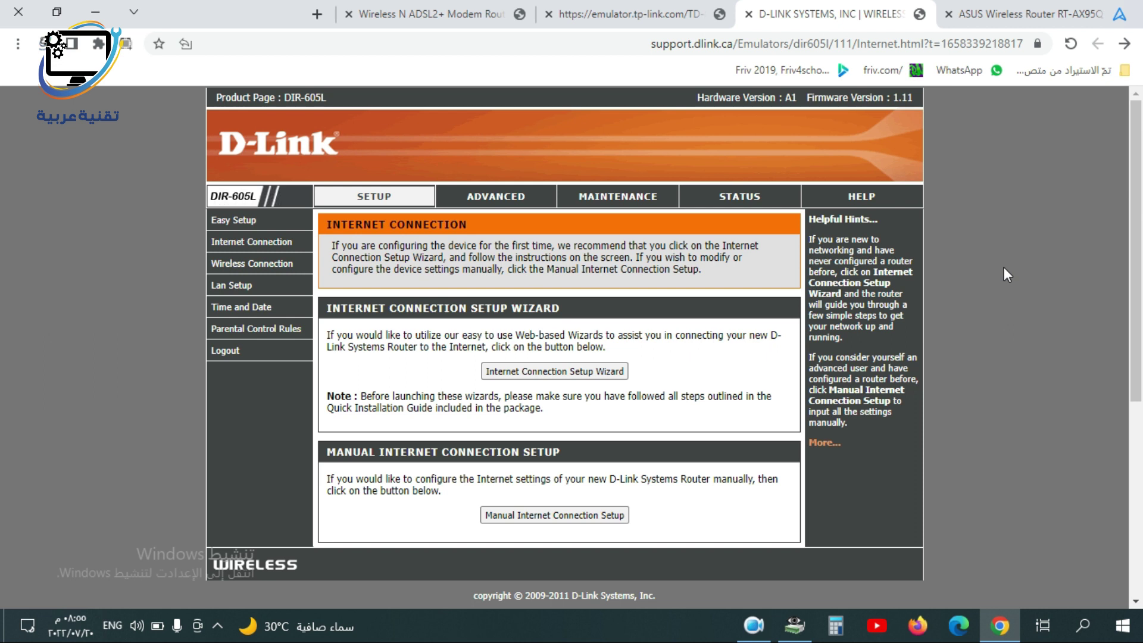
Open the D-Link router's MAC Filtering settings and turn filtering on in the mode that denies listed computers network access.
{"action": "left_click", "coordinate": [492, 204]}
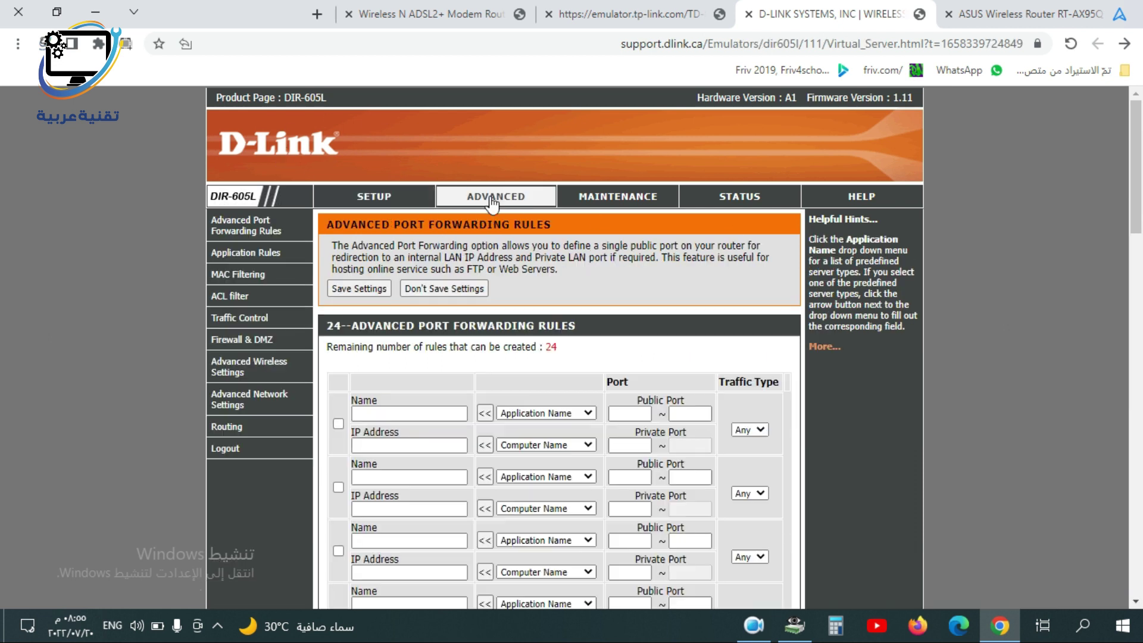
{"action": "left_click", "coordinate": [230, 278]}
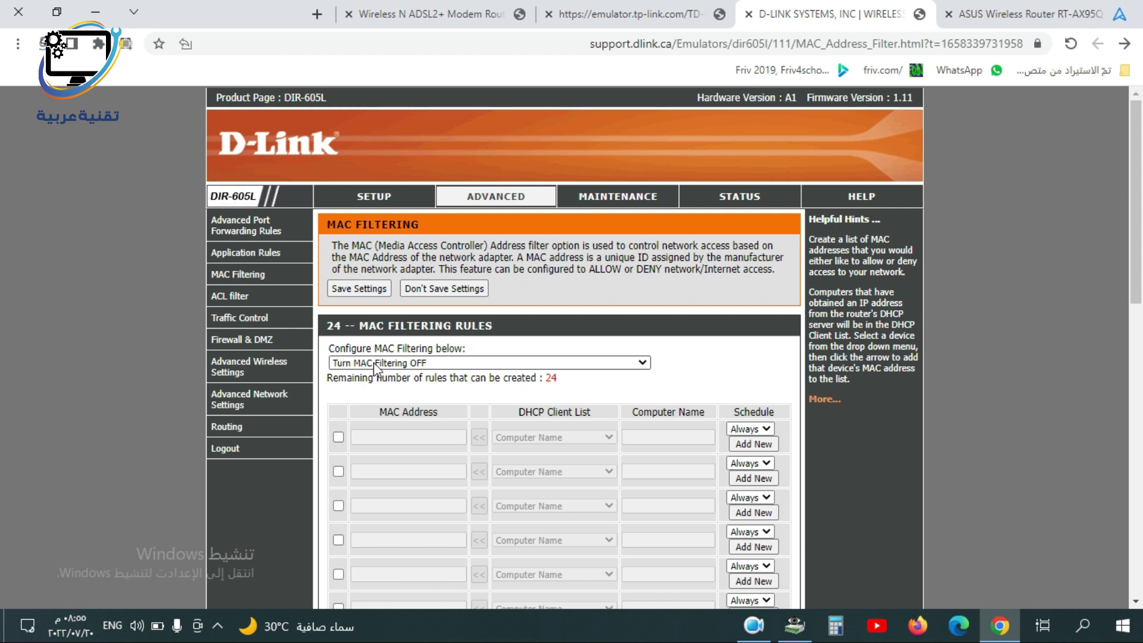
{"action": "left_click", "coordinate": [502, 363]}
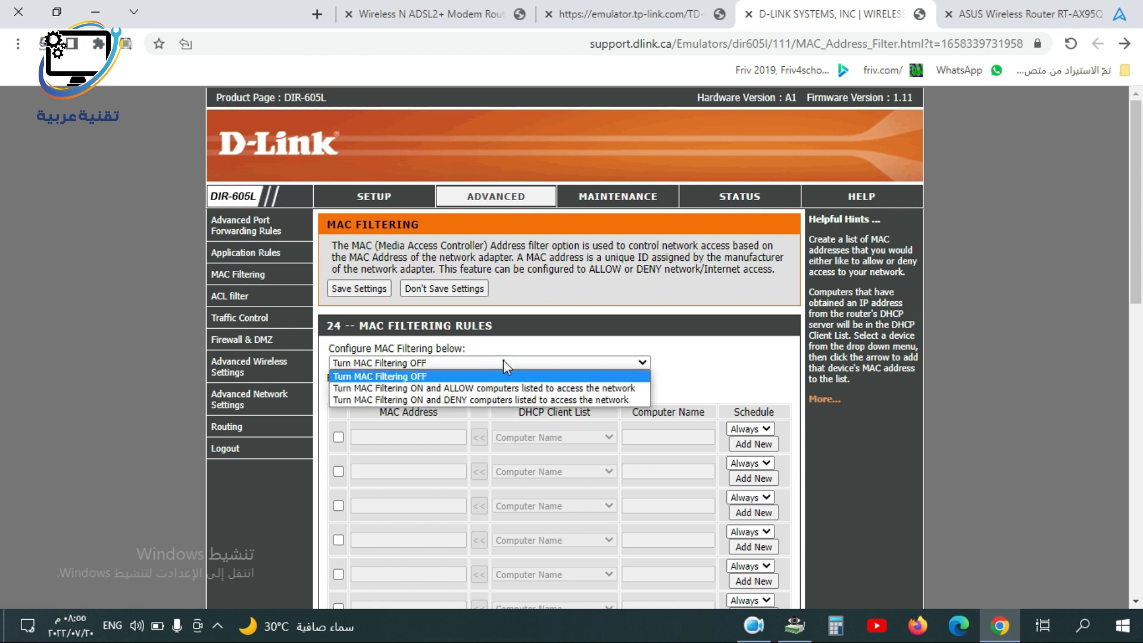
{"action": "left_click", "coordinate": [452, 399]}
Enter 3C:05:18:33:24:D6 as the MAC address of the first filtering rule, with colons replacing the hyphens.
{"action": "left_click", "coordinate": [413, 438]}
{"action": "type", "text": "3C-05-18-33-24-D6"}
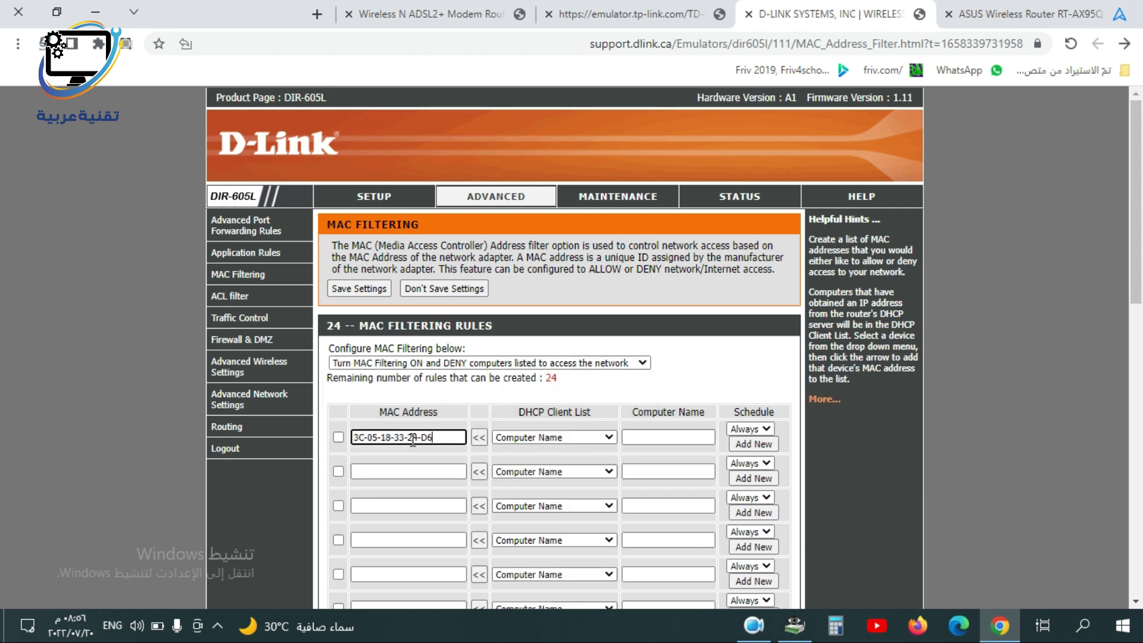
{"action": "double_click", "coordinate": [365, 439]}
{"action": "double_click", "coordinate": [378, 439]}
{"action": "type", "text": ":05:18:"}
{"action": "double_click", "coordinate": [393, 437]}
{"action": "type", "text": ":18:33:"}
{"action": "double_click", "coordinate": [404, 435]}
{"action": "type", "text": ":33:"}
{"action": "double_click", "coordinate": [420, 439]}
{"action": "type", "text": ":24:"}
Save the D-Link MAC filtering settings.
{"action": "scroll", "coordinate": [501, 400], "scroll_direction": "down", "scroll_amount": 10}
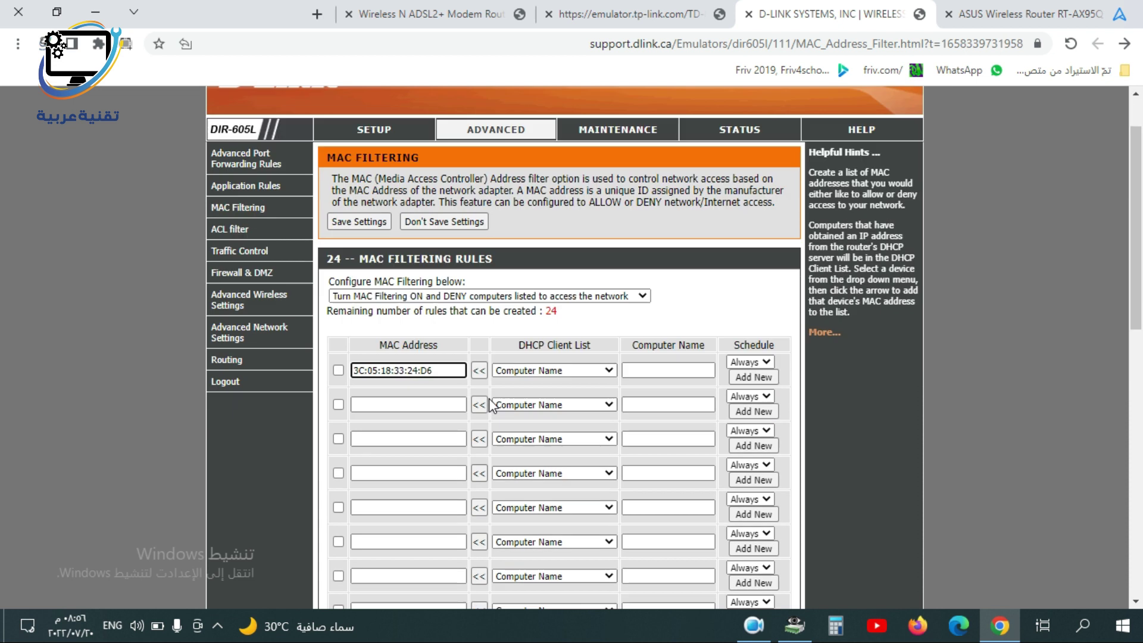
{"action": "scroll", "coordinate": [492, 406], "scroll_direction": "down", "scroll_amount": 3}
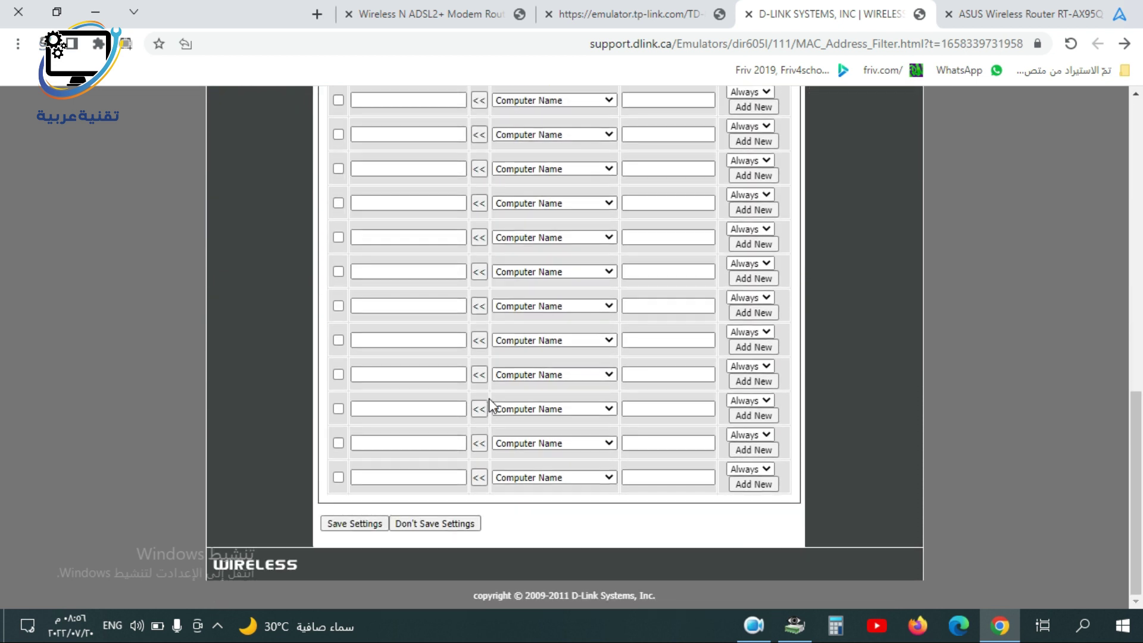
{"action": "left_click", "coordinate": [354, 525]}
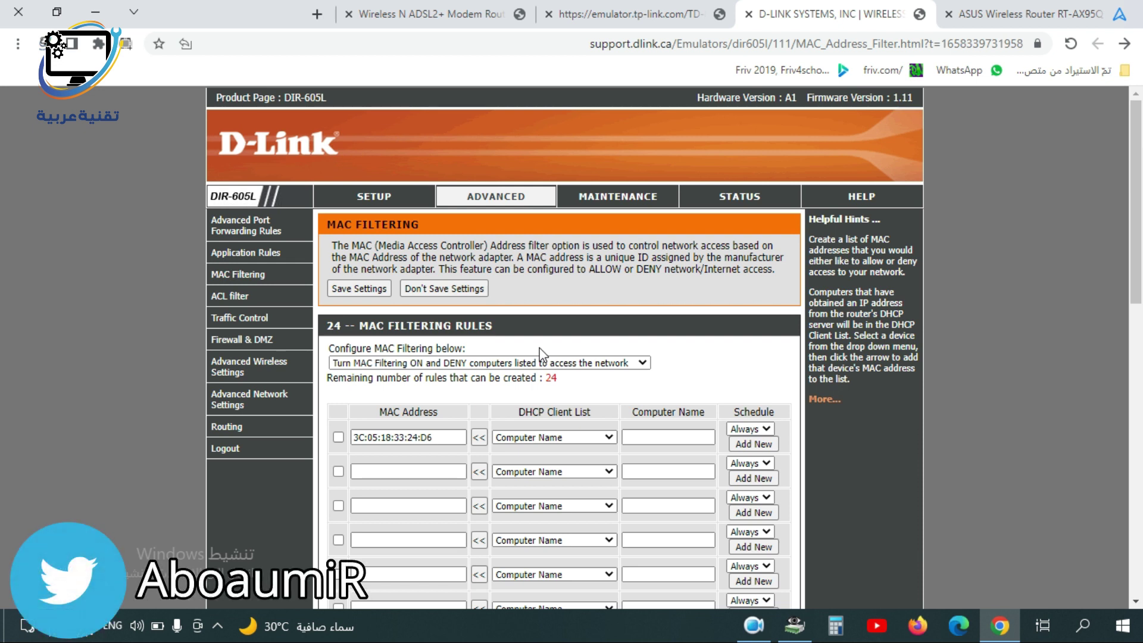
Set the D-Link filtering mode to "Turn MAC Filtering ON and ALLOW computers listed to access the network".
{"action": "left_click", "coordinate": [521, 363]}
{"action": "left_click", "coordinate": [458, 388]}
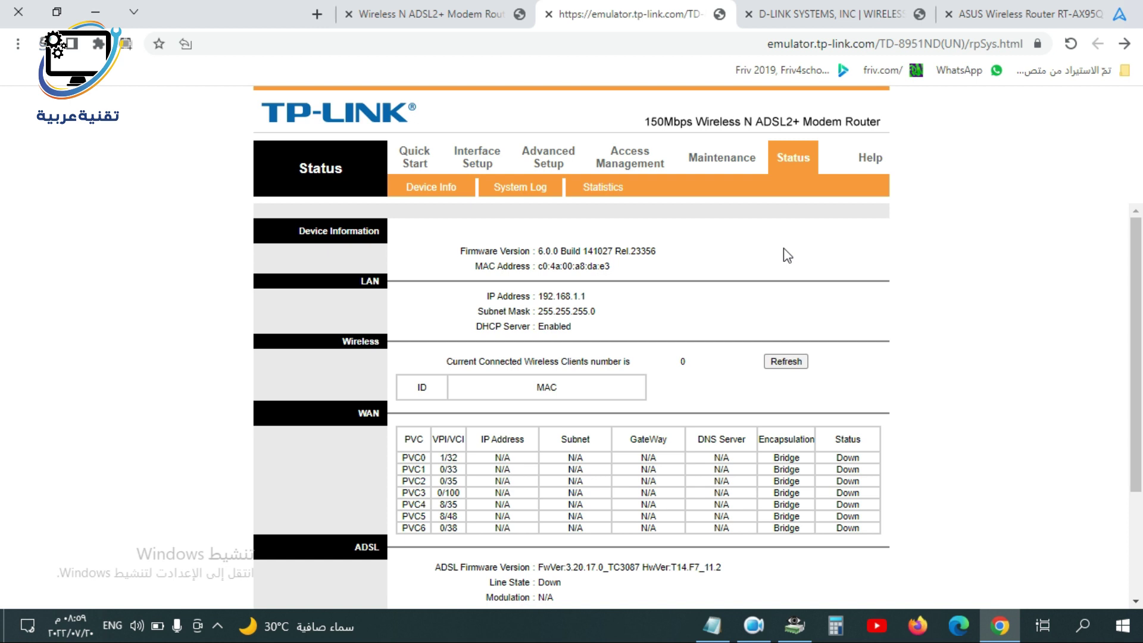
Open the wireless interface settings of the TP-Link TD-8951ND router and activate its Wireless MAC Address Filter.
{"action": "left_click", "coordinate": [480, 153]}
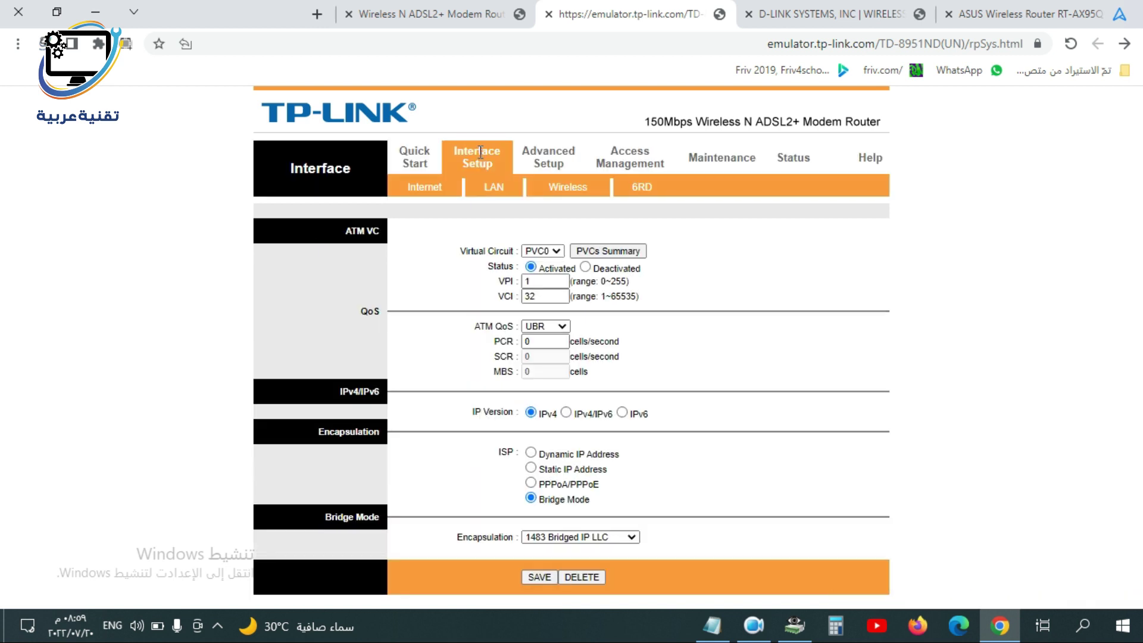
{"action": "left_click", "coordinate": [568, 187]}
{"action": "scroll", "coordinate": [849, 356], "scroll_direction": "down", "scroll_amount": 1}
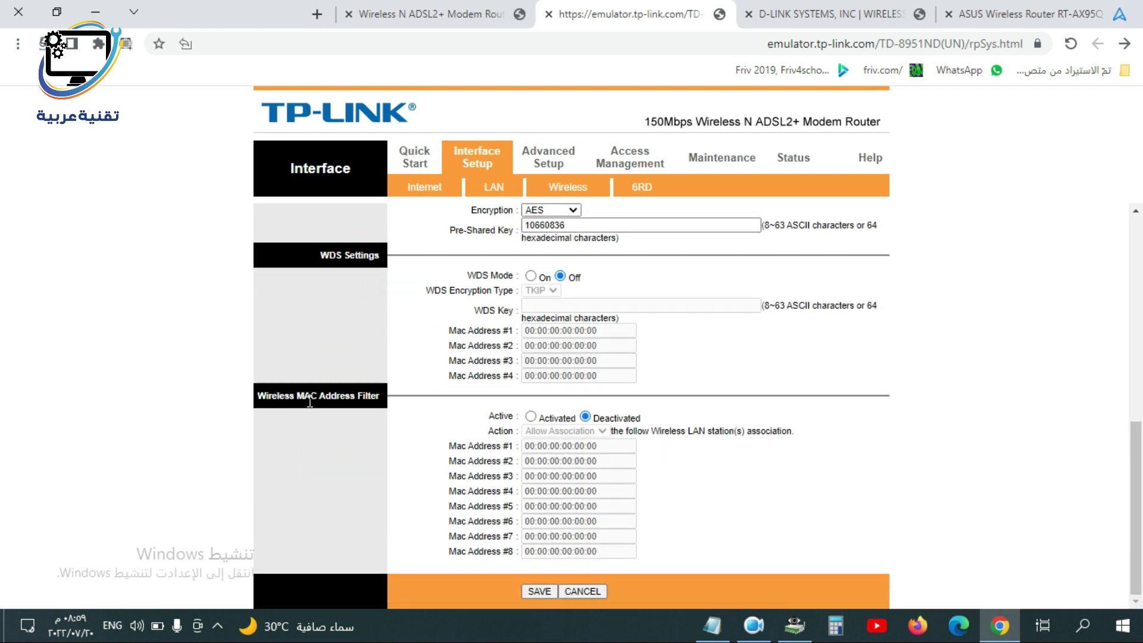
{"action": "left_click", "coordinate": [531, 417]}
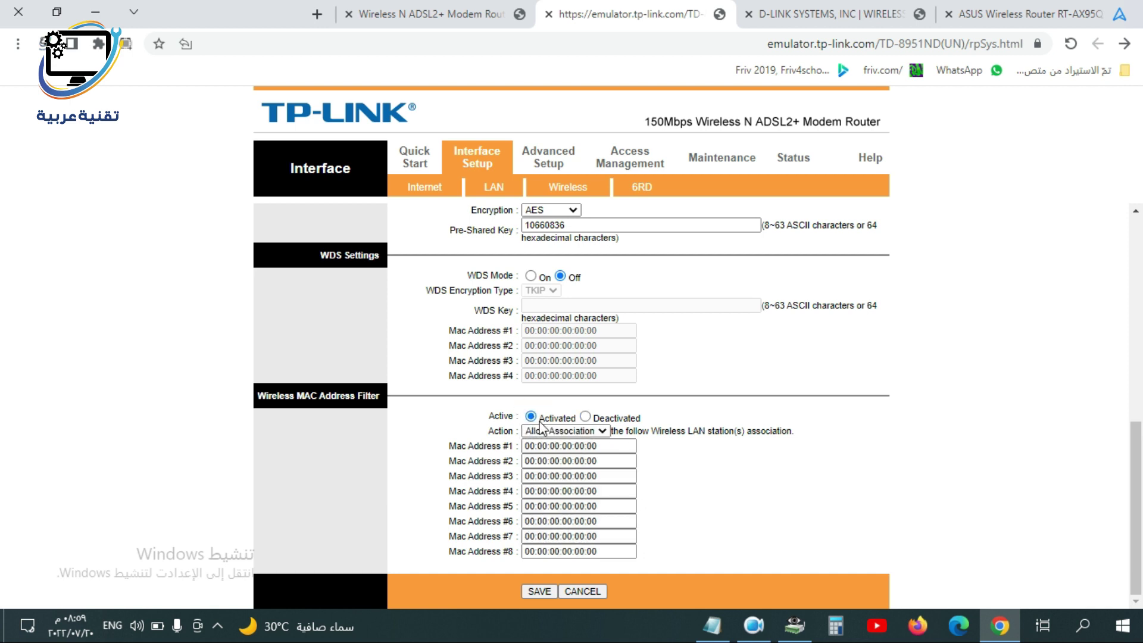
Set the wireless MAC address filter's action to Deny Association for the listed stations.
{"action": "left_click", "coordinate": [602, 432]}
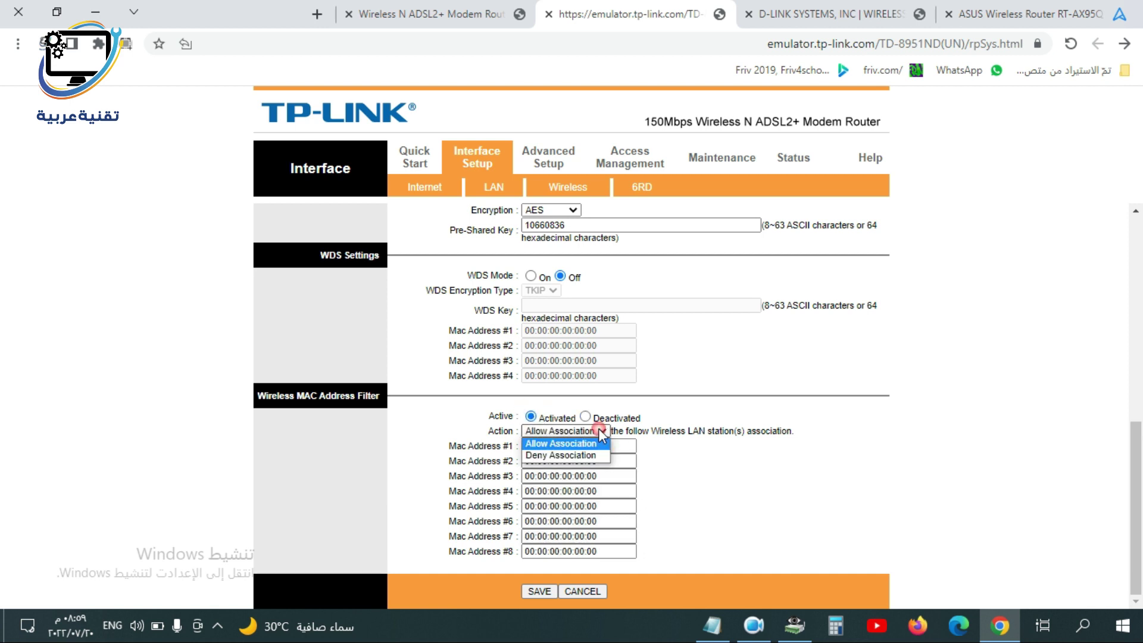
{"action": "left_click", "coordinate": [569, 444]}
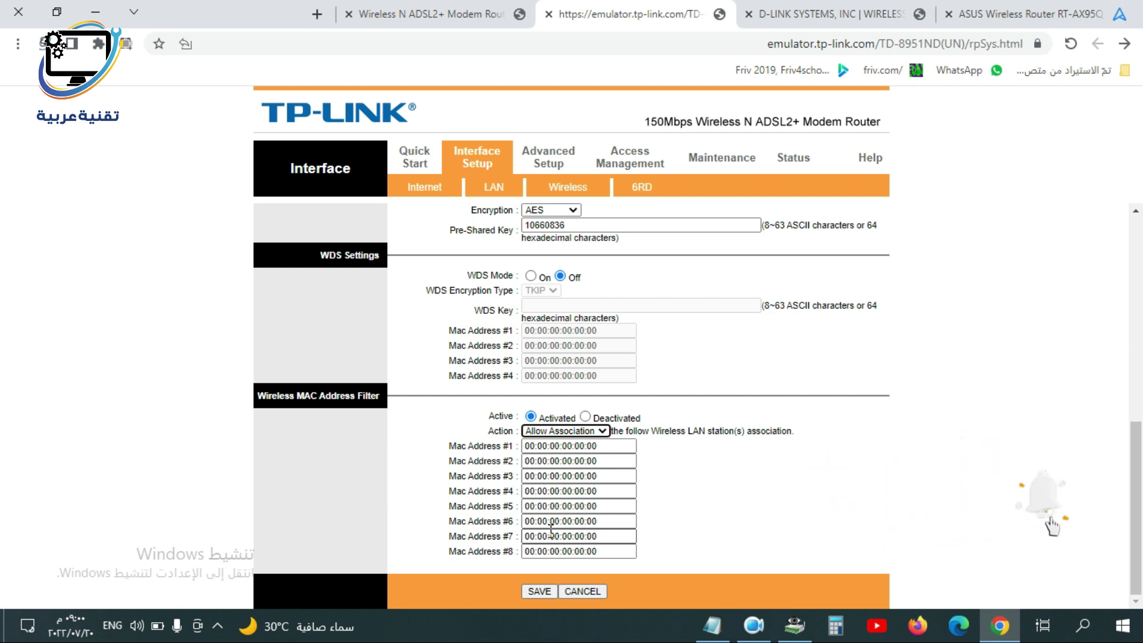
{"action": "left_click", "coordinate": [602, 432]}
{"action": "left_click", "coordinate": [566, 459]}
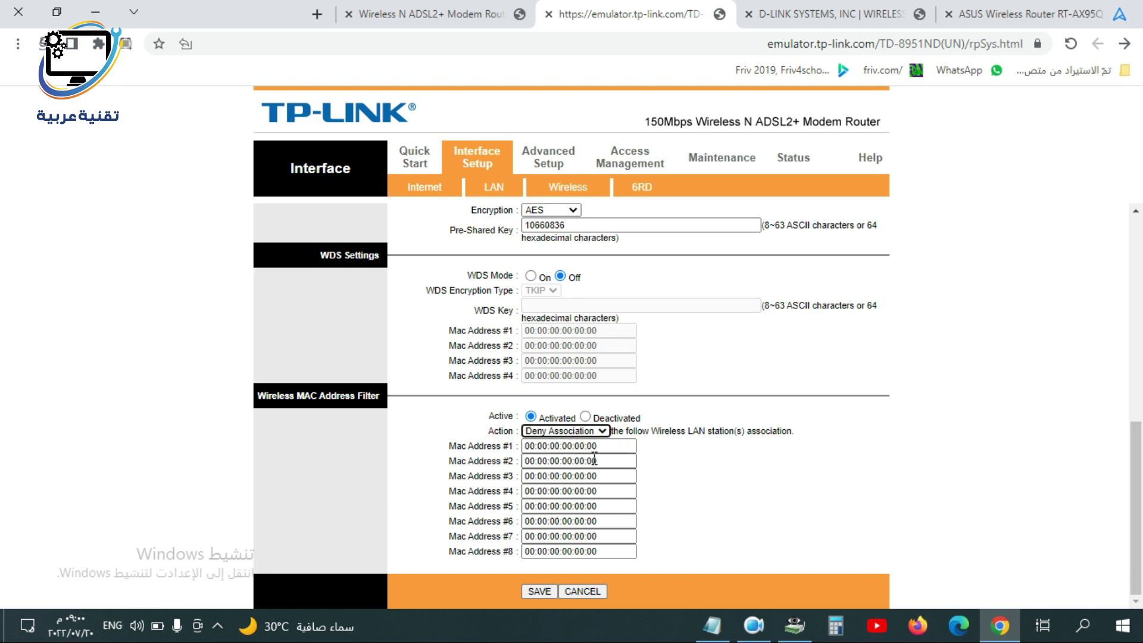
Enter 3C:05:18:33:24:D6 as Mac Address #1 of the wireless MAC address filter and save the settings.
{"action": "left_click_drag", "start_coordinate": [599, 446], "coordinate": [429, 448]}
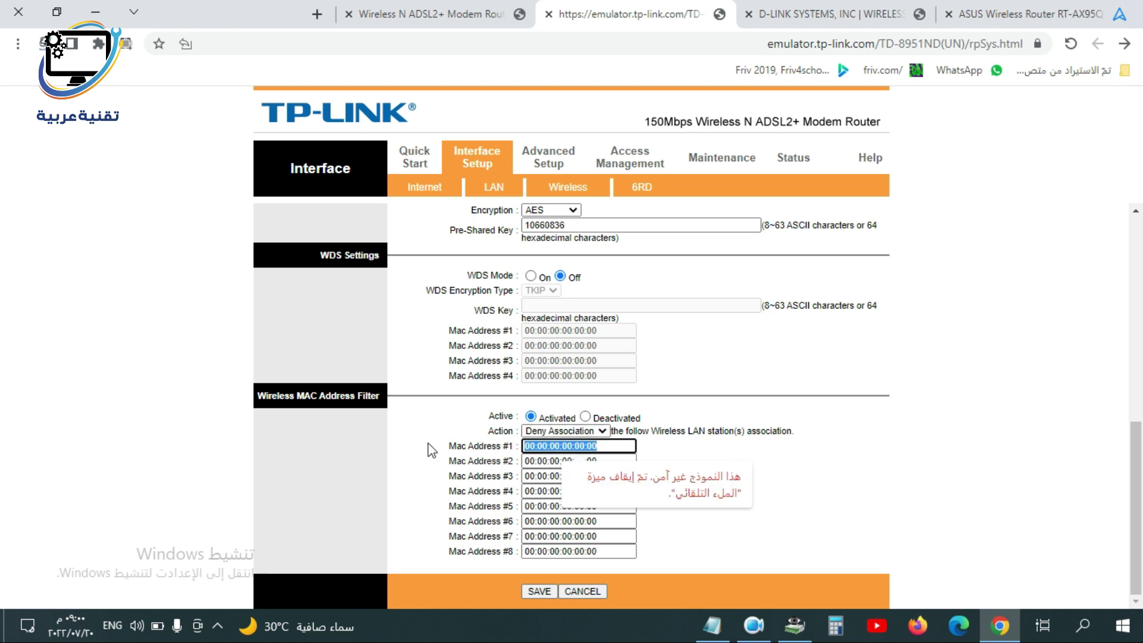
{"action": "type", "text": "3C:05:18:33:24:D6"}
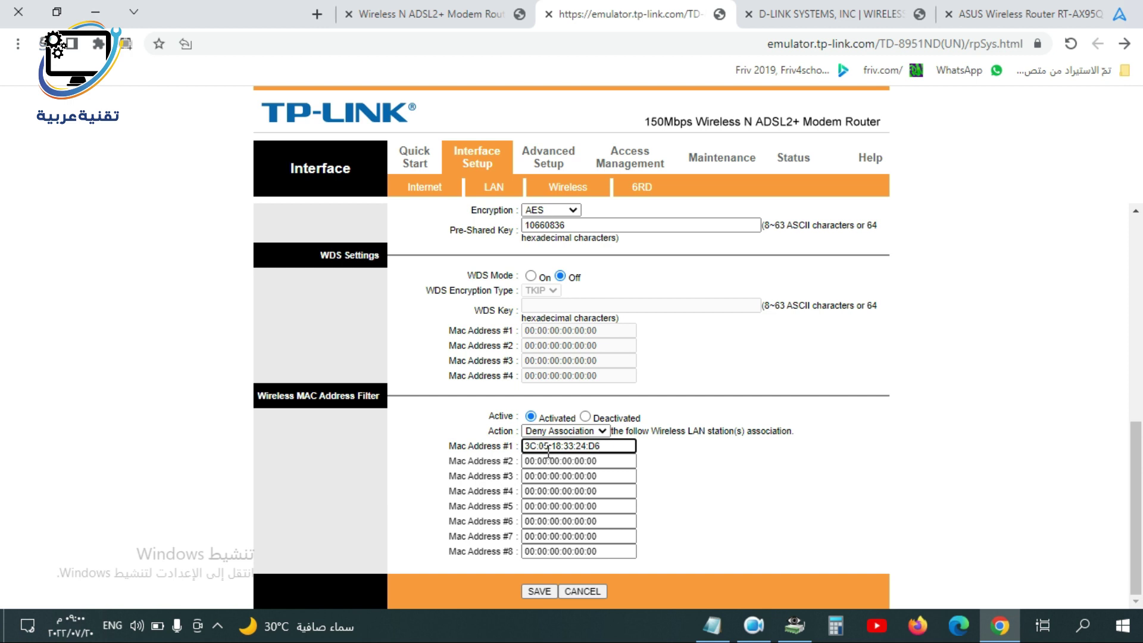
{"action": "left_click", "coordinate": [540, 591]}
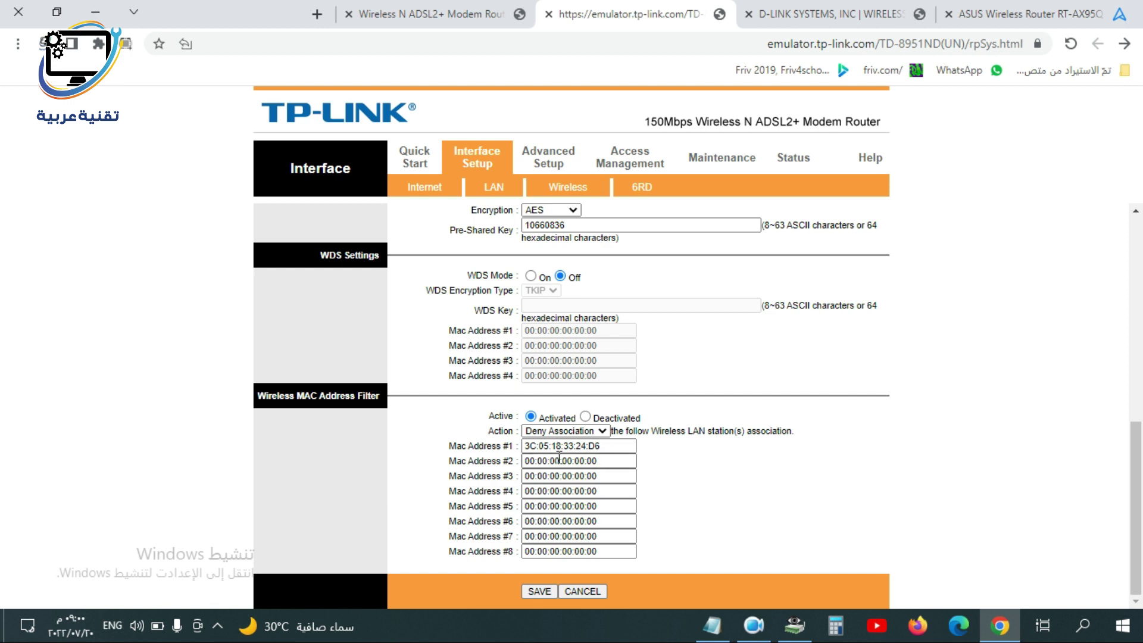
Change the wireless MAC address filter's action to Allow Association.
{"action": "left_click", "coordinate": [597, 431]}
{"action": "left_click", "coordinate": [579, 441]}
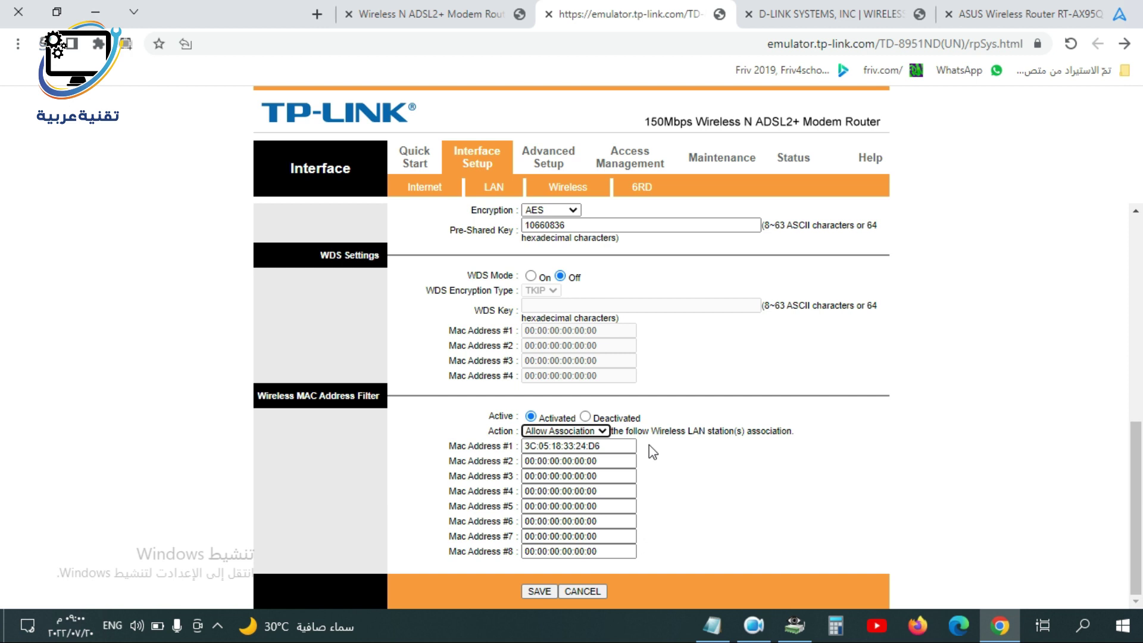
Switch to the TP-Link TD-W8960N router page and open its wireless MAC Filter settings.
{"action": "left_click", "coordinate": [451, 17]}
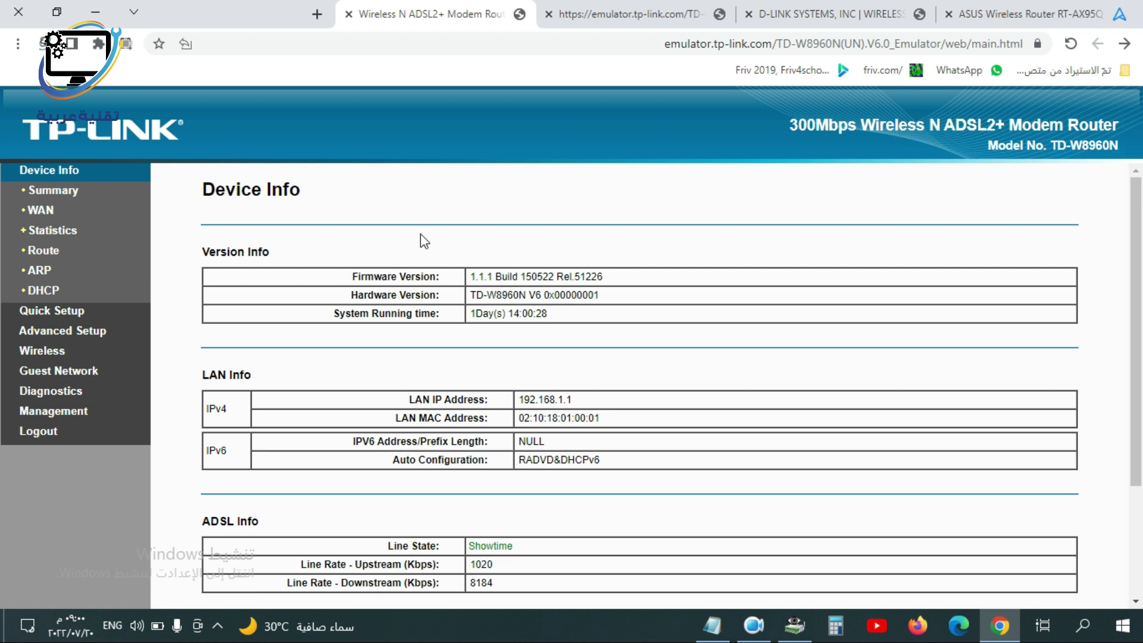
{"action": "left_click", "coordinate": [42, 351]}
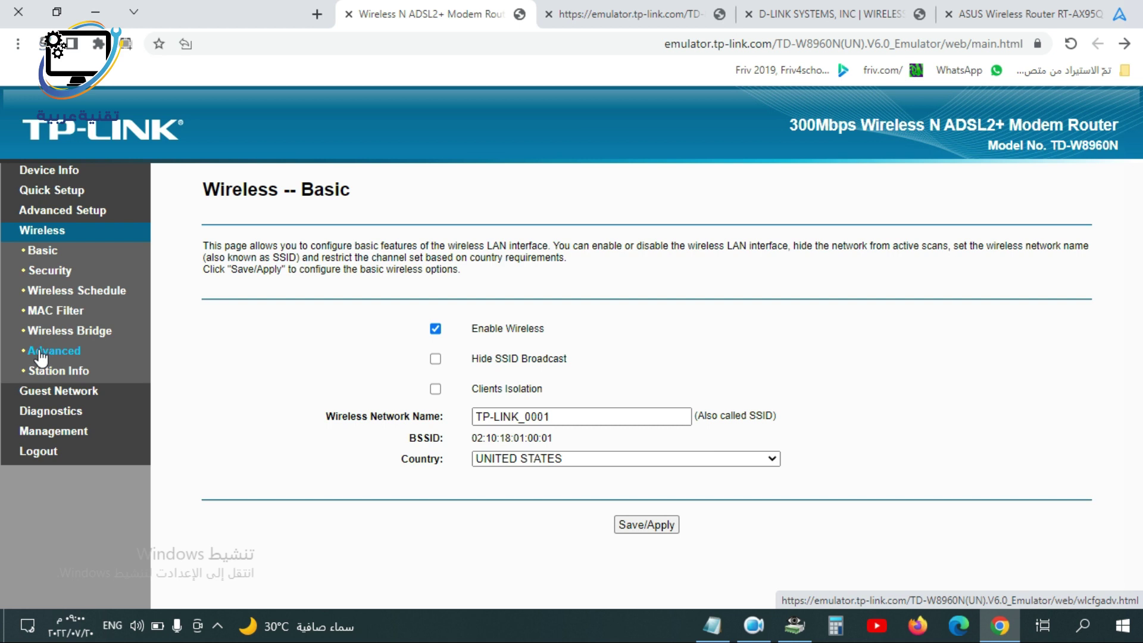
{"action": "left_click", "coordinate": [34, 315]}
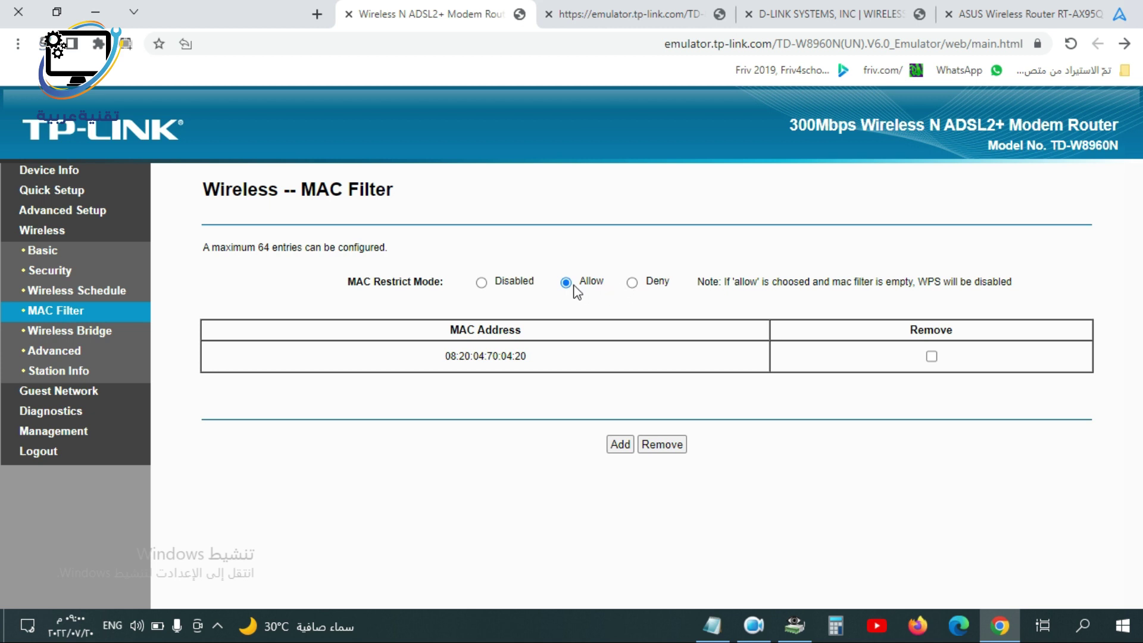
Set the MAC Restrict Mode to Allow and add the prefilled address 08:20:04:70:04:20 to the wireless MAC filter.
{"action": "left_click", "coordinate": [484, 285]}
{"action": "left_click", "coordinate": [566, 283]}
{"action": "left_click", "coordinate": [620, 445]}
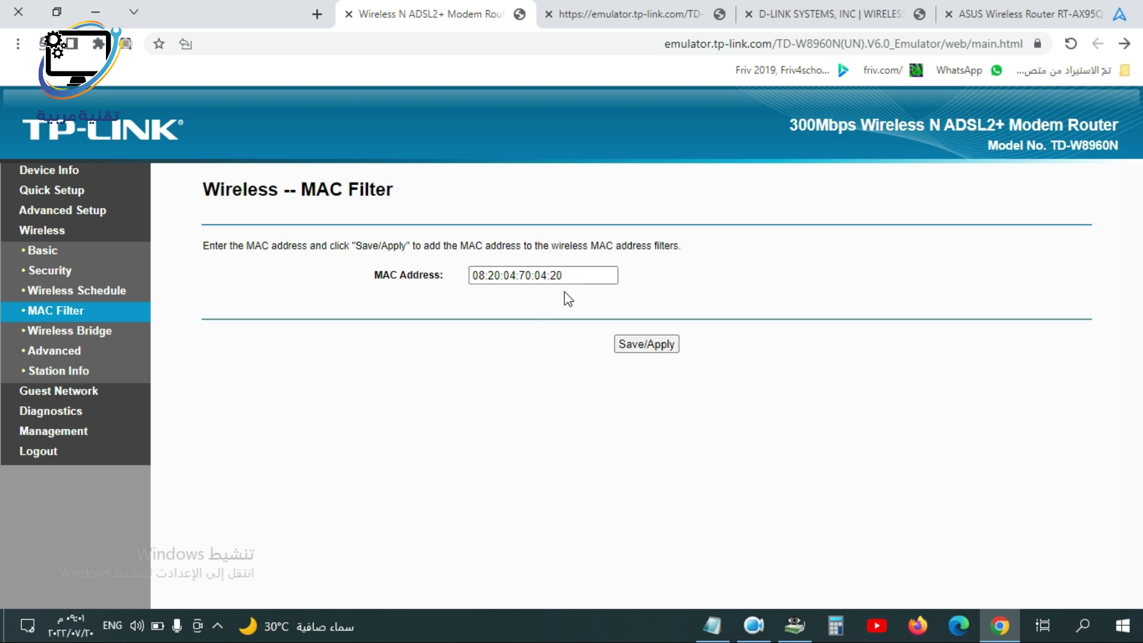
{"action": "left_click", "coordinate": [641, 344]}
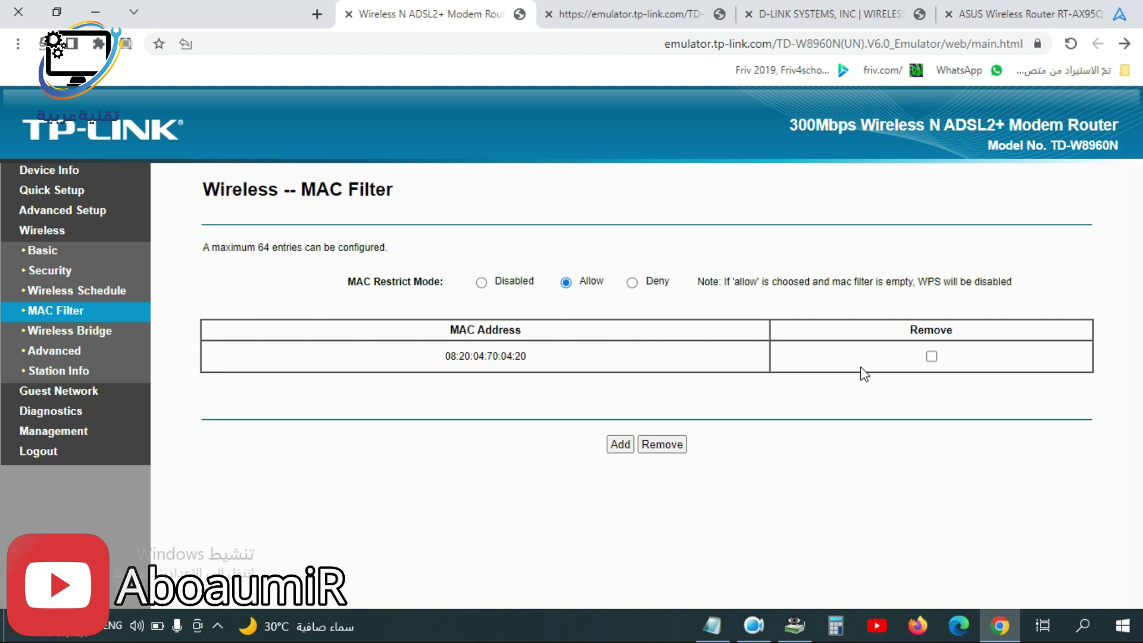
Remove the 08:20:04:70:04:20 entry from the wireless MAC filter list.
{"action": "left_click", "coordinate": [932, 357]}
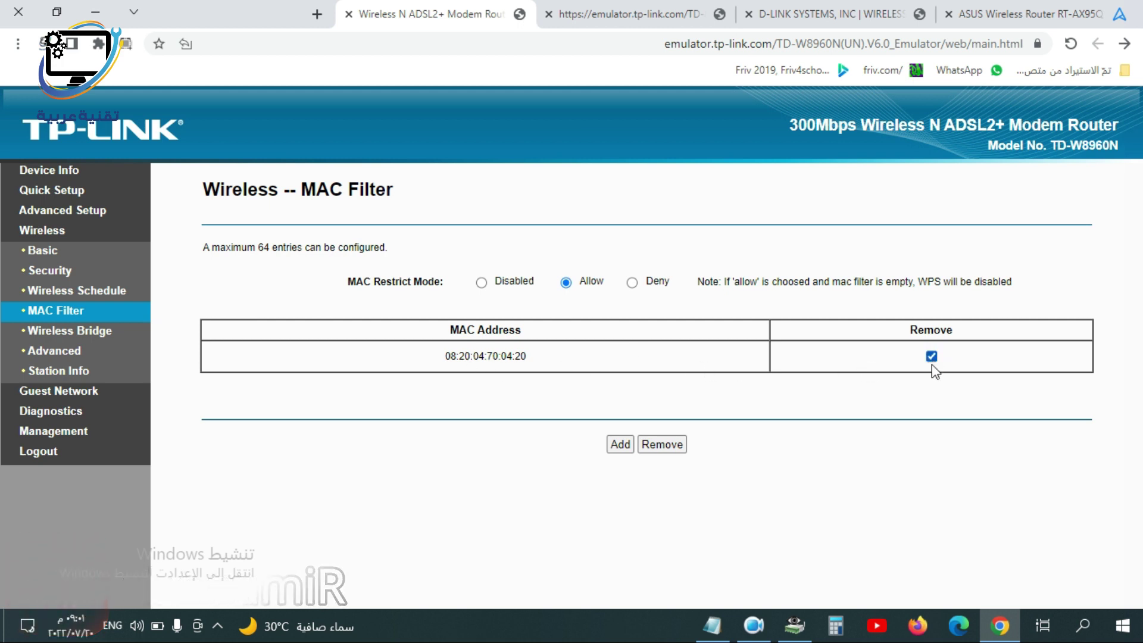
{"action": "left_click", "coordinate": [677, 452]}
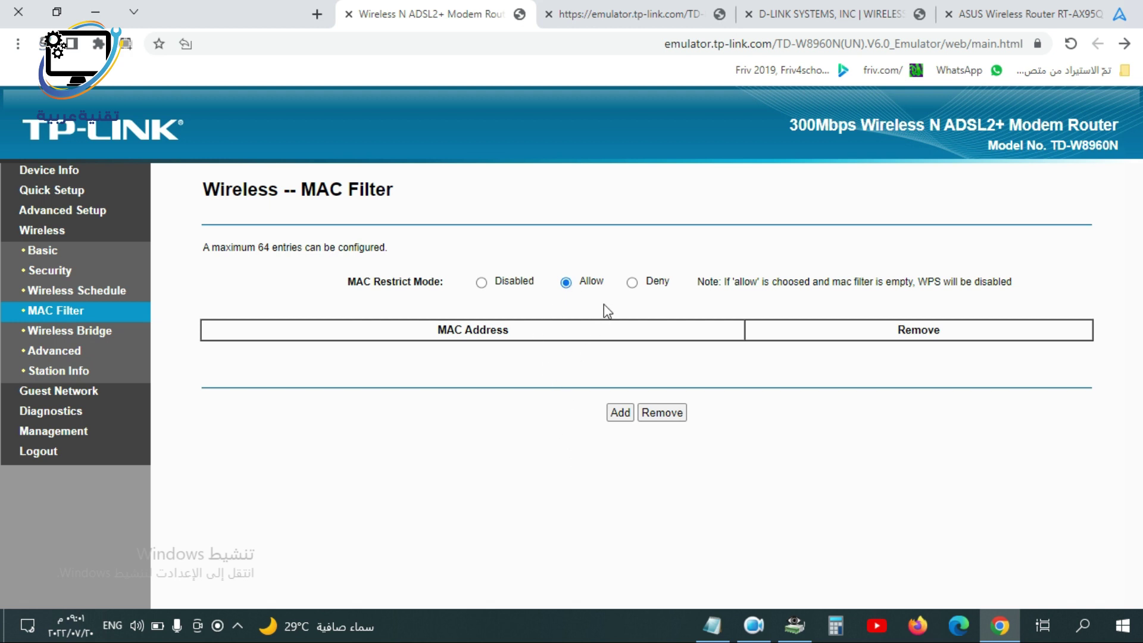
Set the MAC Restrict Mode to Deny and add 08:20:04:70:04:20 to the filter list, applying the entry.
{"action": "left_click", "coordinate": [632, 282]}
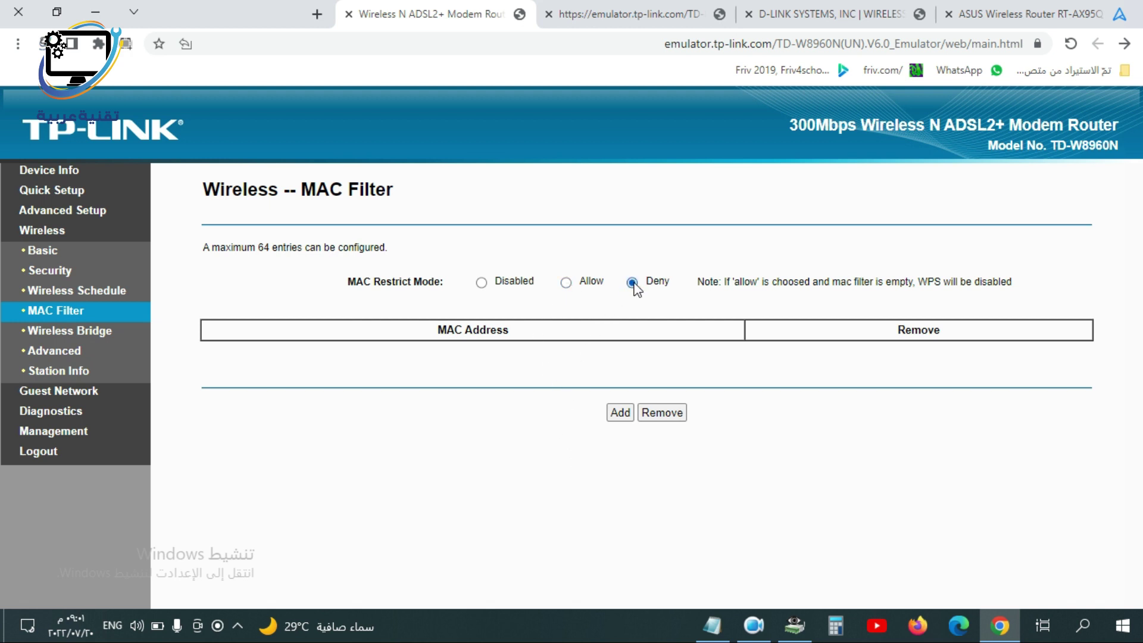
{"action": "left_click", "coordinate": [622, 415]}
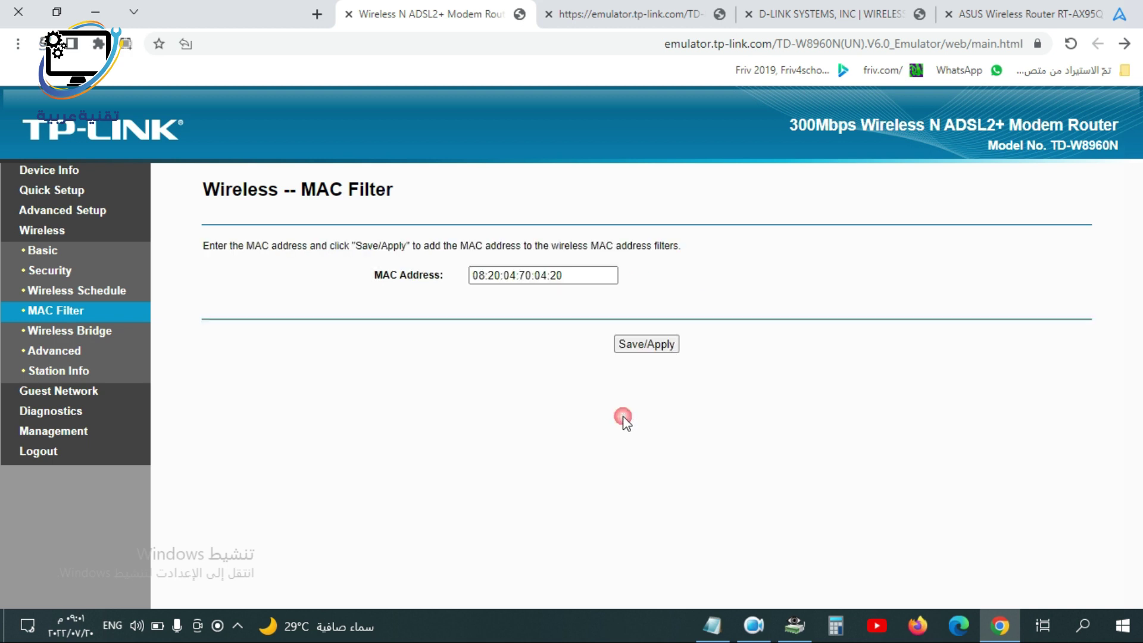
{"action": "left_click", "coordinate": [657, 345]}
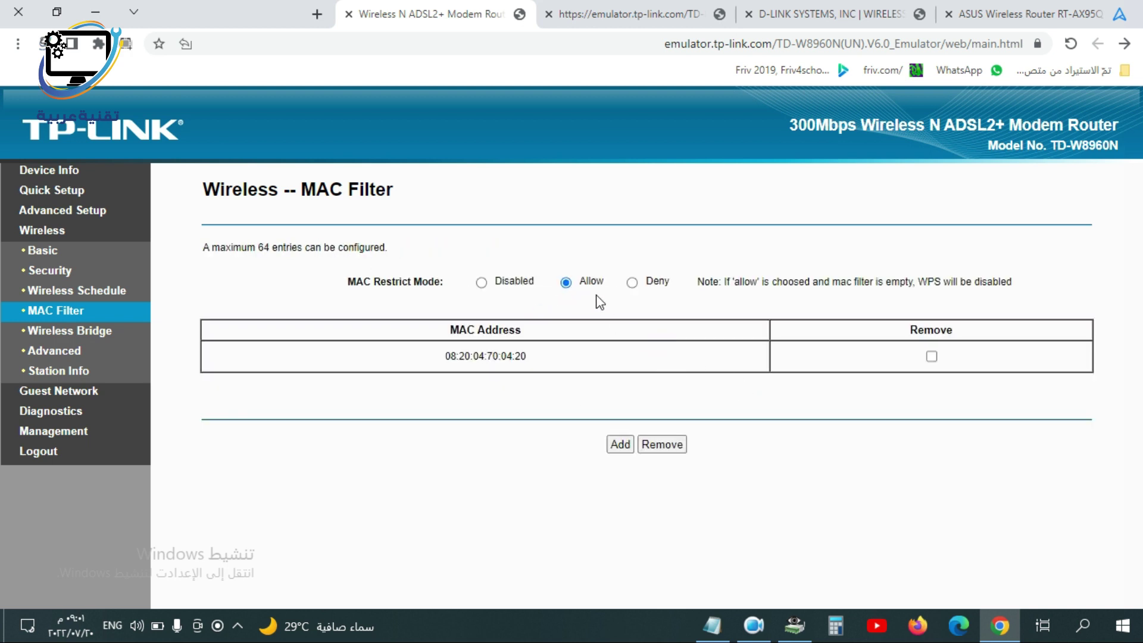